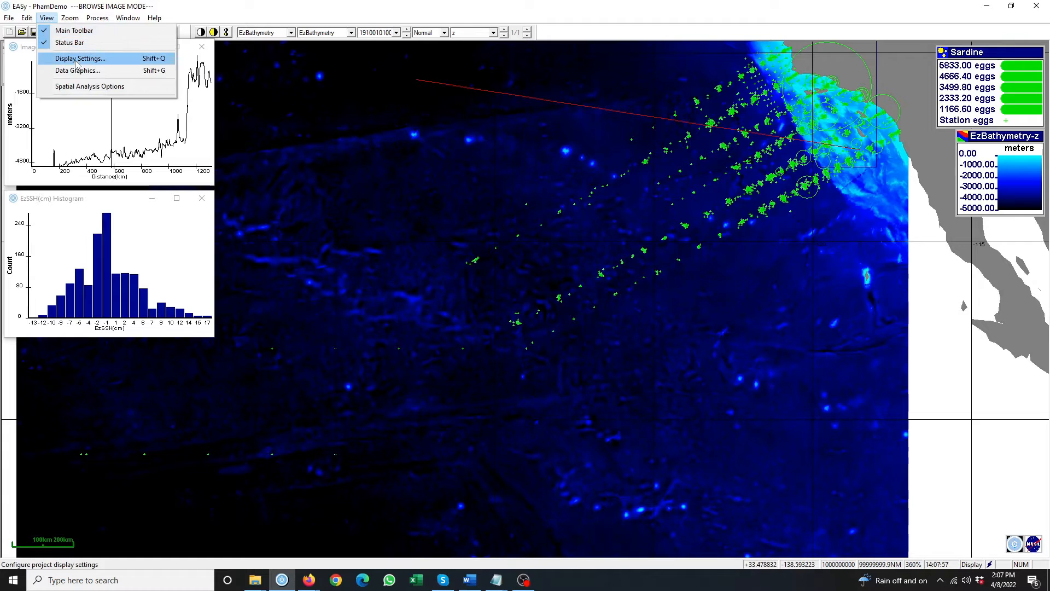
# - Set the Display Settings menu level to Expert so more offshore sardine stations appear
pyautogui.click(79, 58)
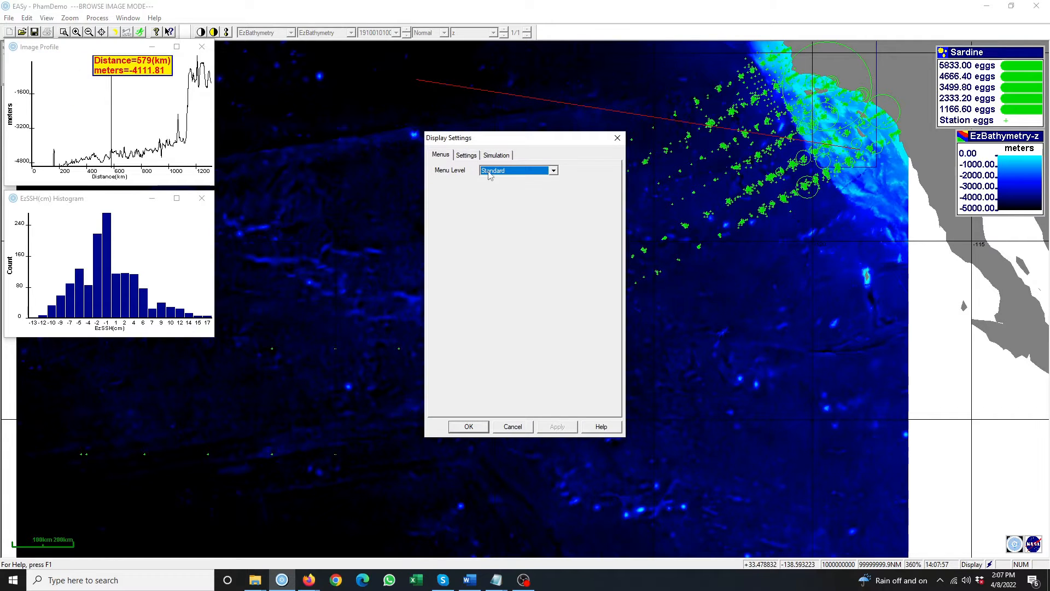
pyautogui.click(537, 174)
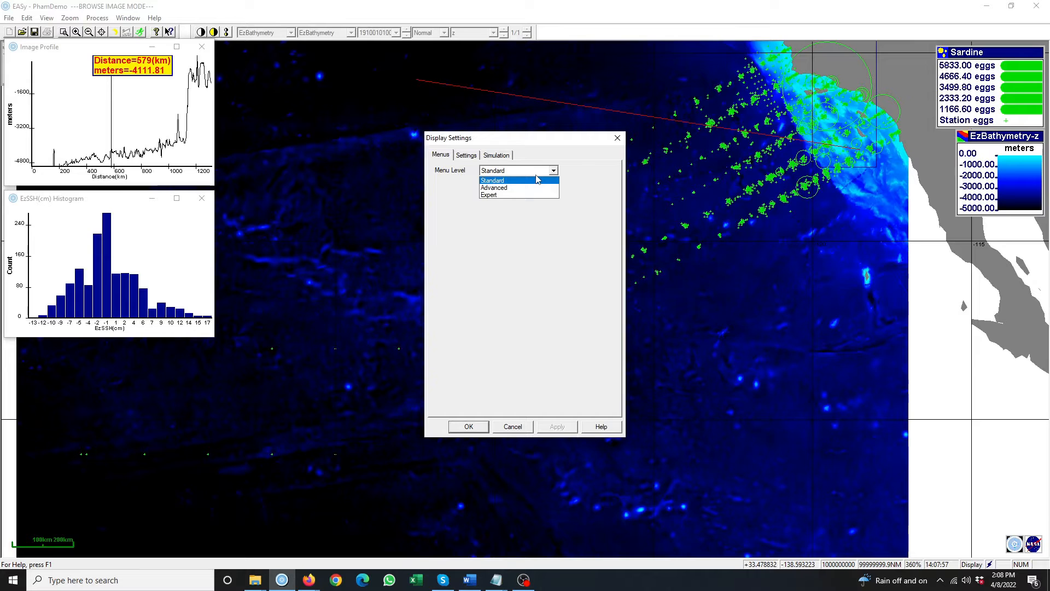
pyautogui.click(535, 196)
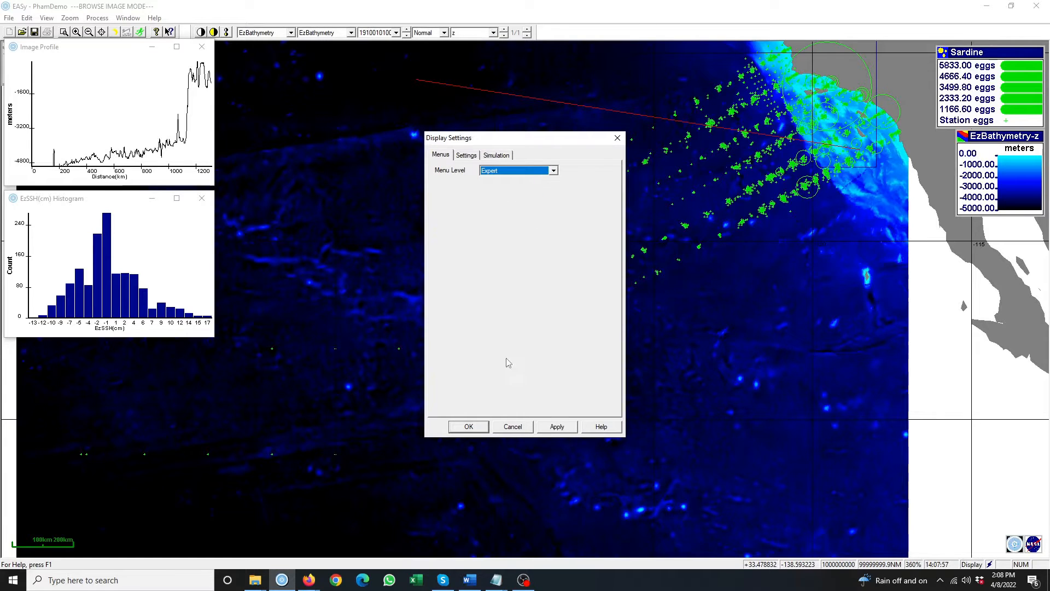
pyautogui.click(475, 427)
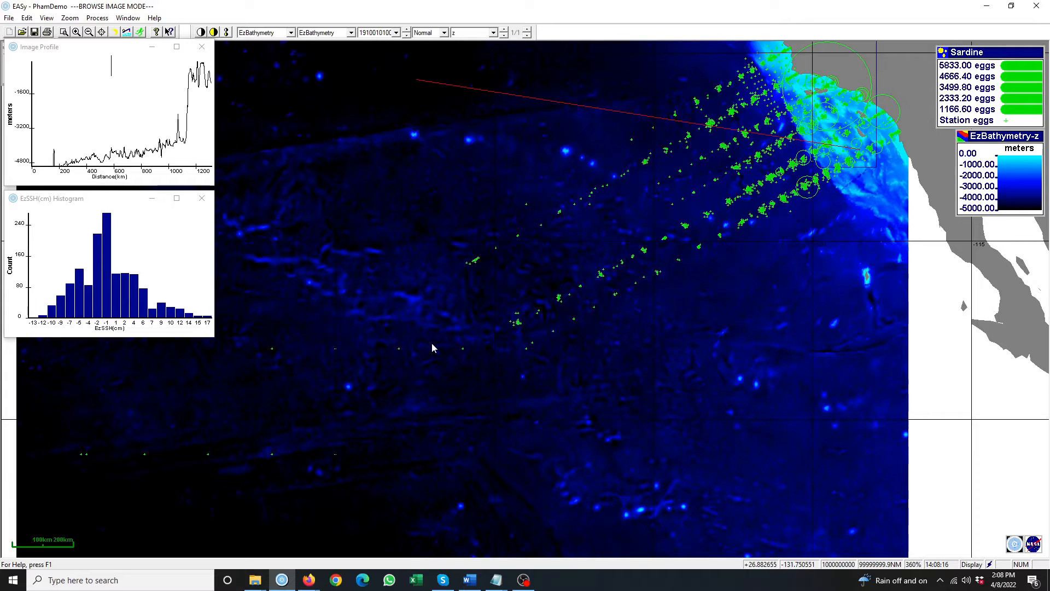
pyautogui.click(9, 17)
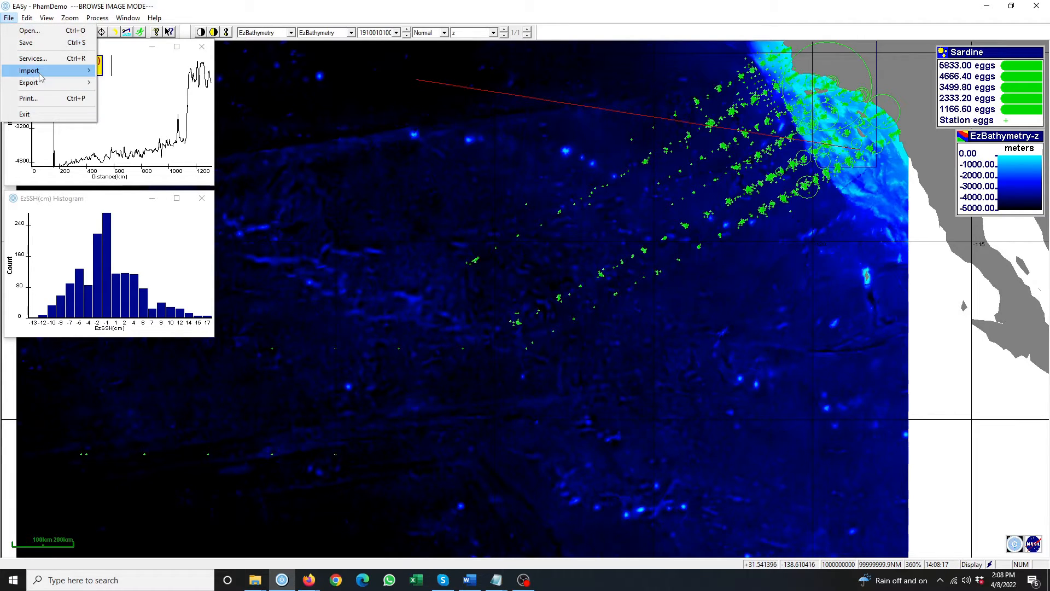
# - Launch the measurements Database Wizard from the File import menu
pyautogui.moveTo(40, 74)
pyautogui.moveTo(143, 108)
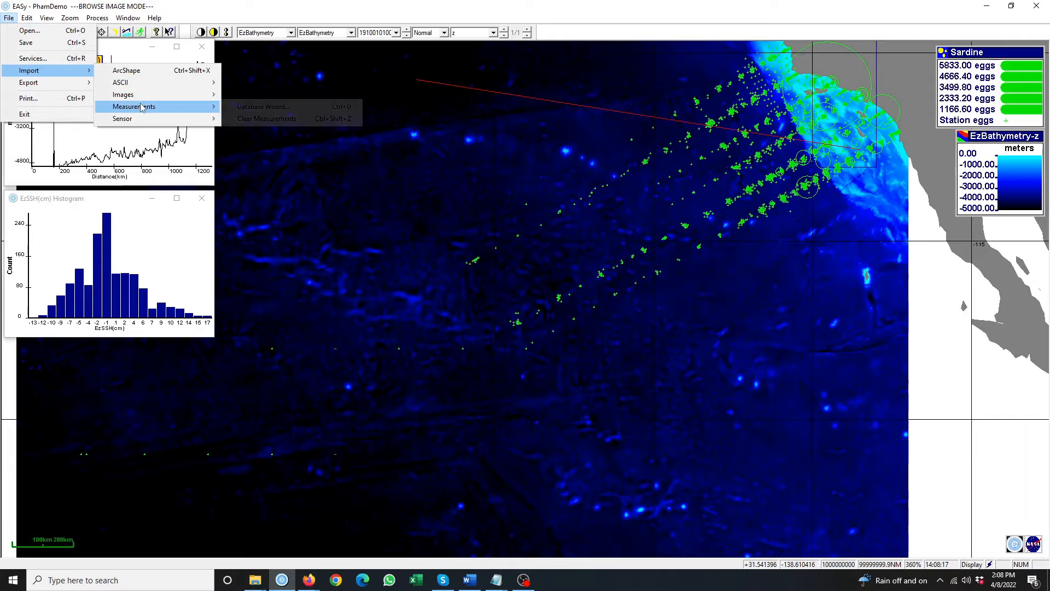
pyautogui.click(245, 107)
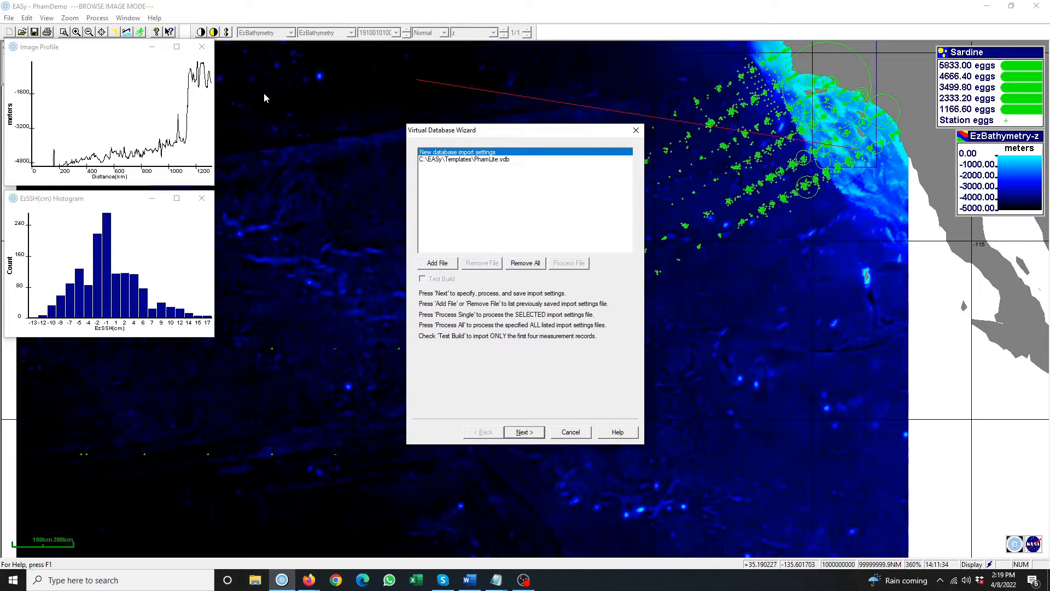
pyautogui.click(262, 584)
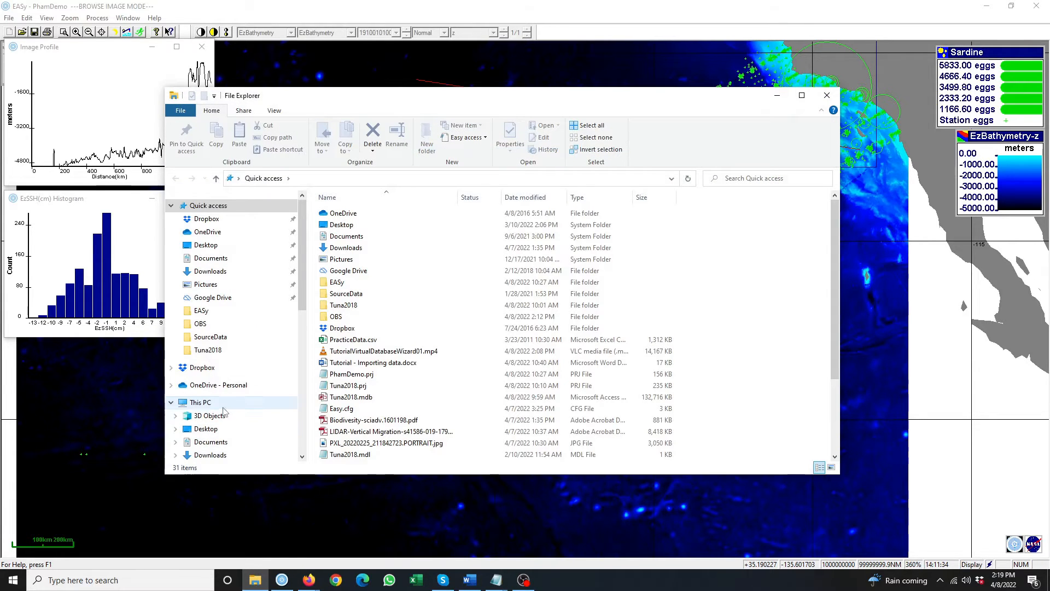
# - Browse to C:\EASy\PhamDemo\SourceData and open PracticeData.csv in Excel
pyautogui.click(268, 401)
pyautogui.doubleClick(372, 341)
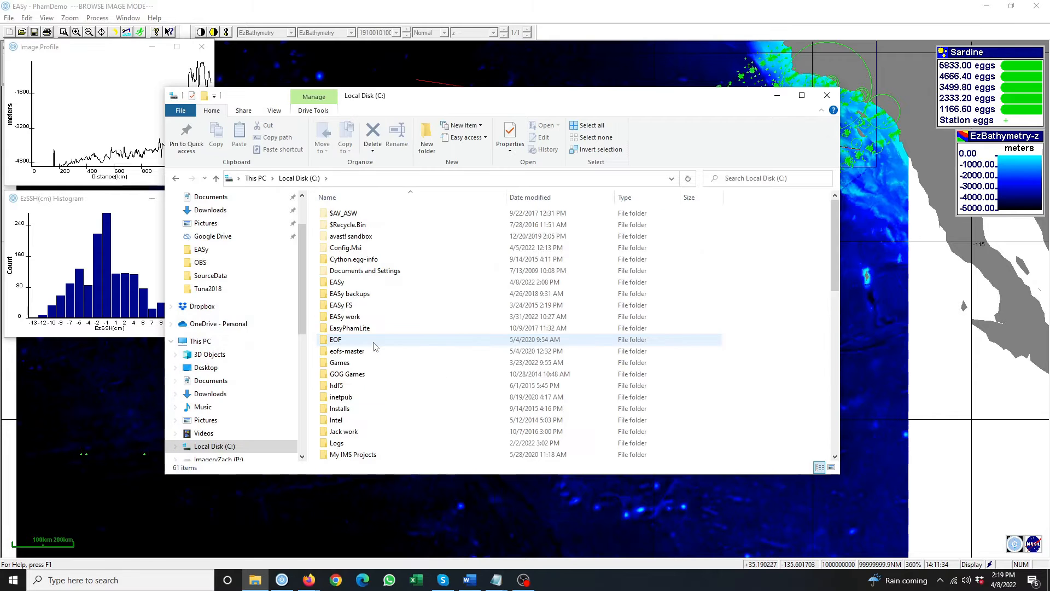
pyautogui.doubleClick(367, 284)
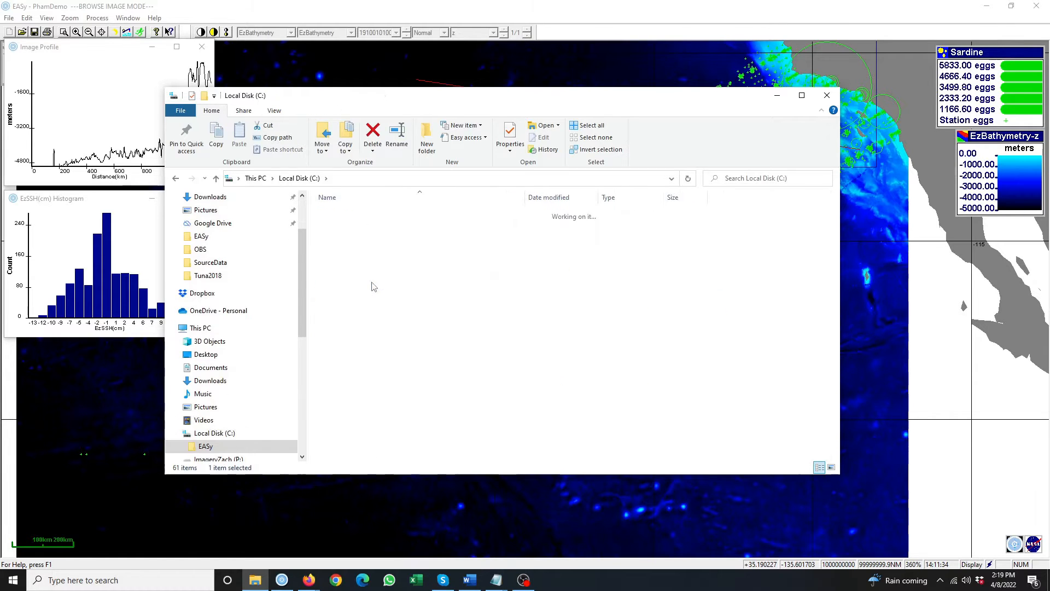
pyautogui.scroll(-20, 369, 362)
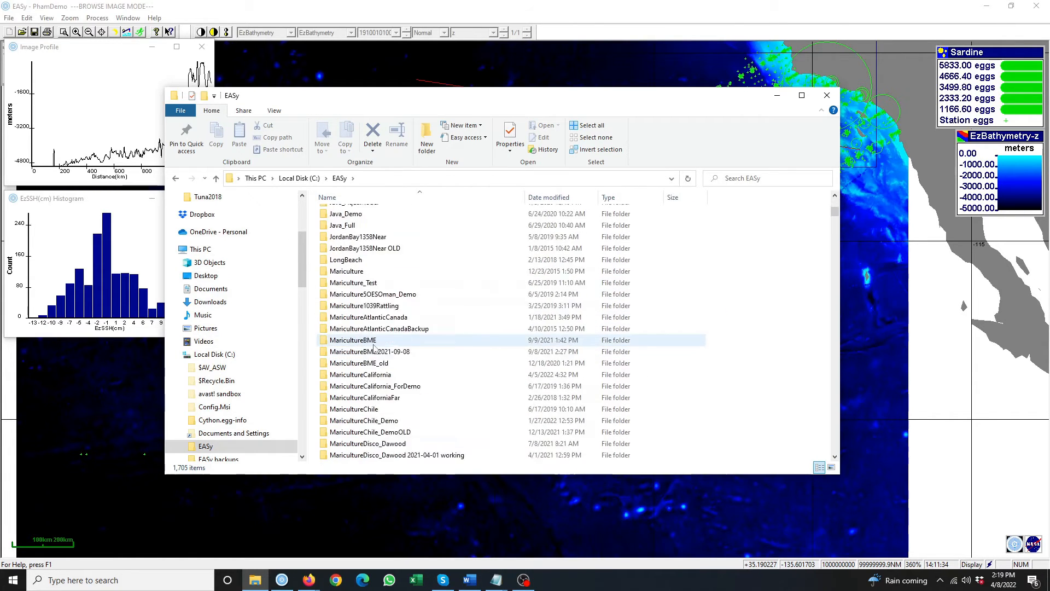
pyautogui.scroll(-15, 374, 348)
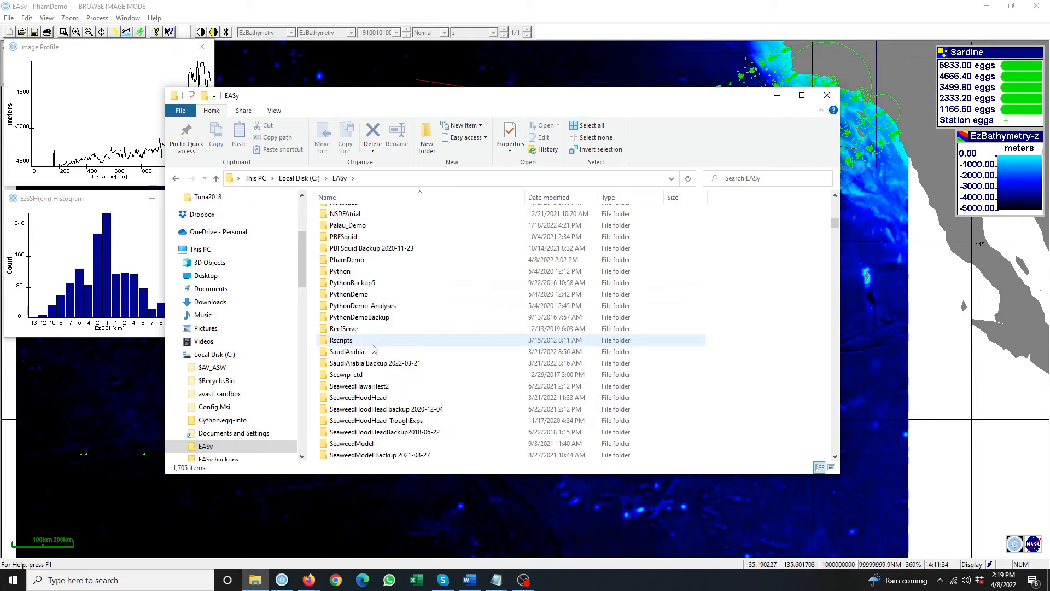
pyautogui.click(356, 261)
pyautogui.doubleClick(355, 261)
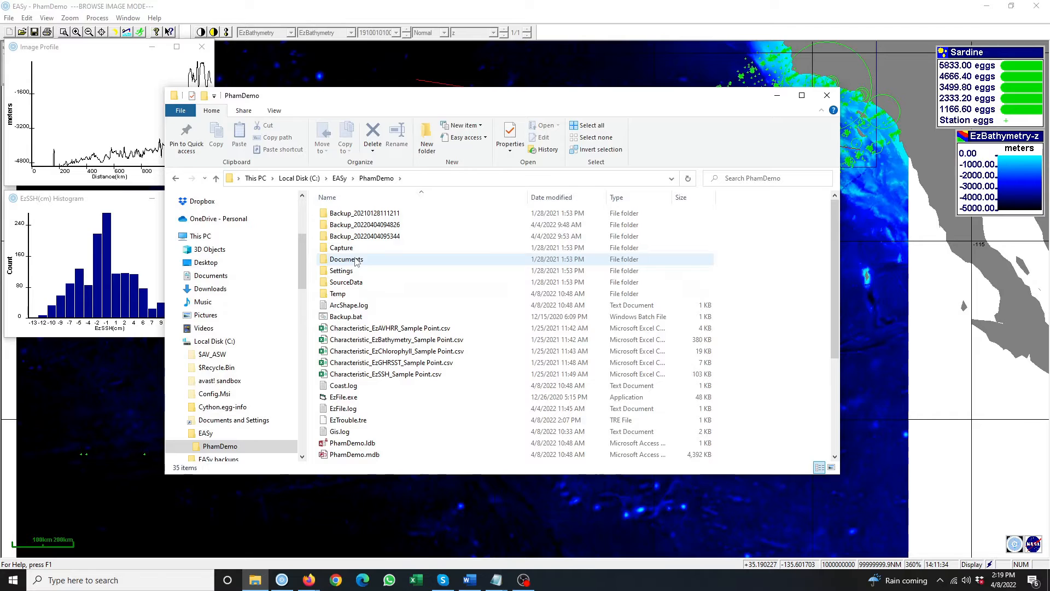
pyautogui.click(359, 285)
pyautogui.doubleClick(358, 284)
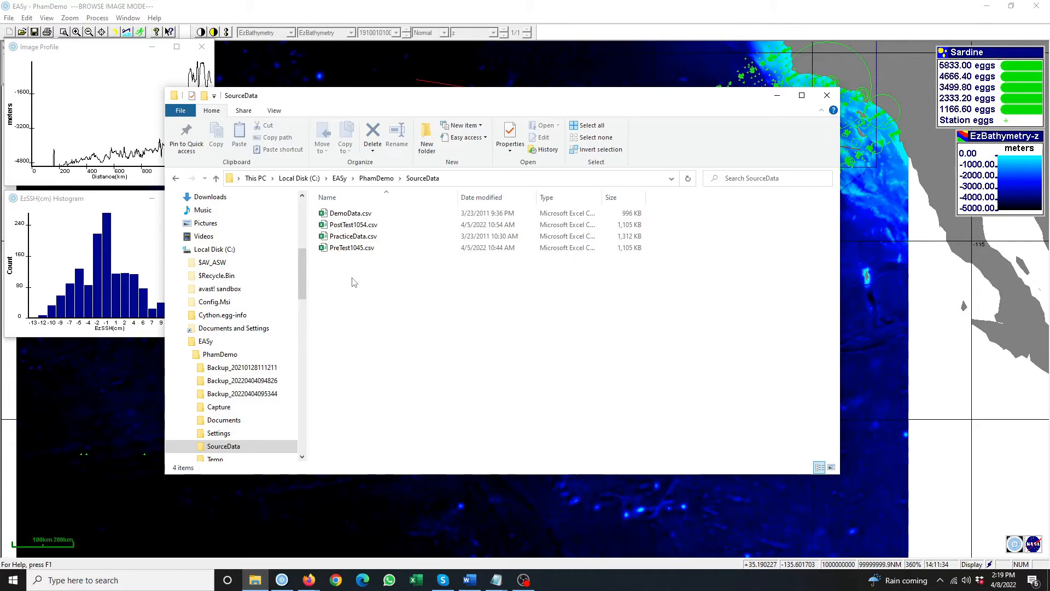
pyautogui.click(361, 237)
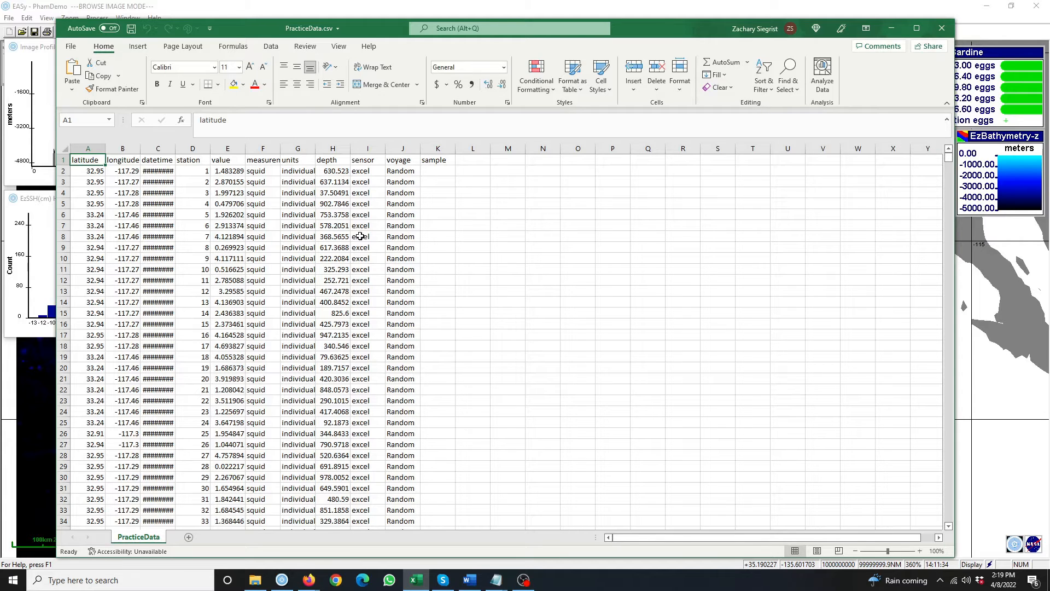
# - Make the header row taller with wrapped text and widen column C to show dates
pyautogui.moveTo(61, 165); pyautogui.dragTo(65, 217)
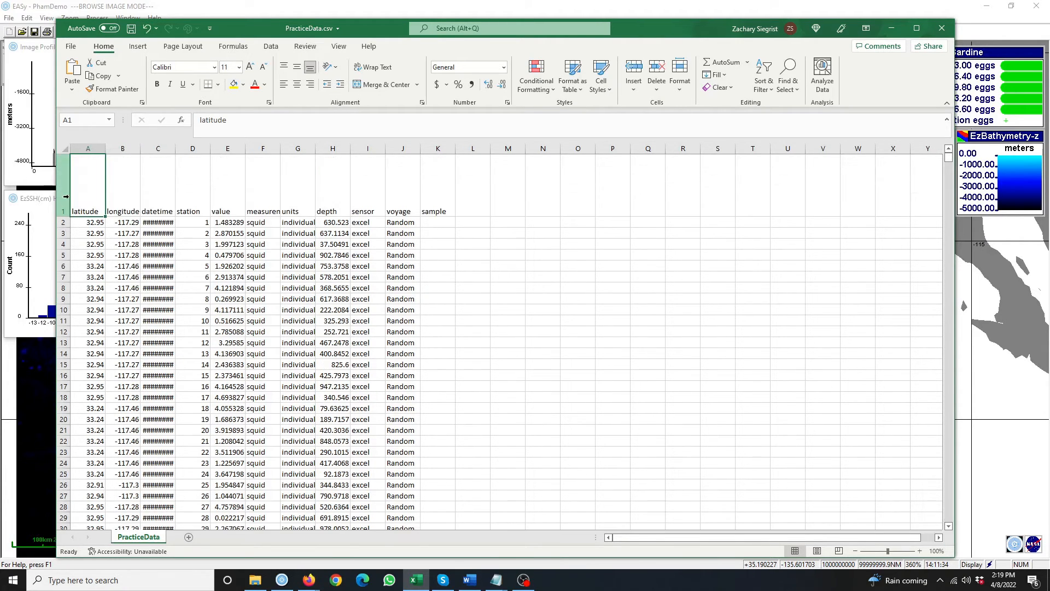
pyautogui.click(65, 196)
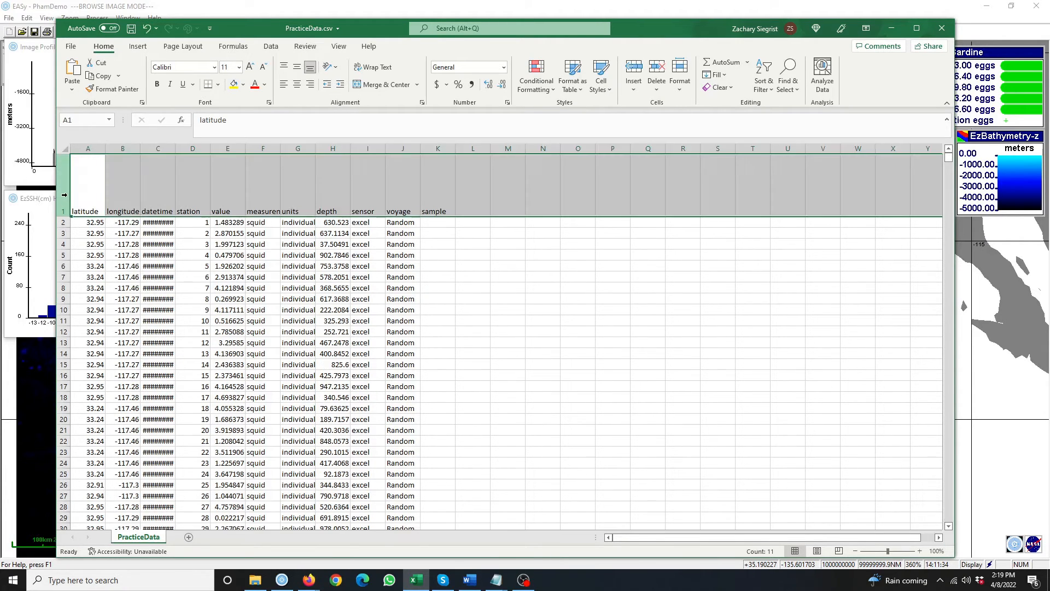
pyautogui.click(374, 66)
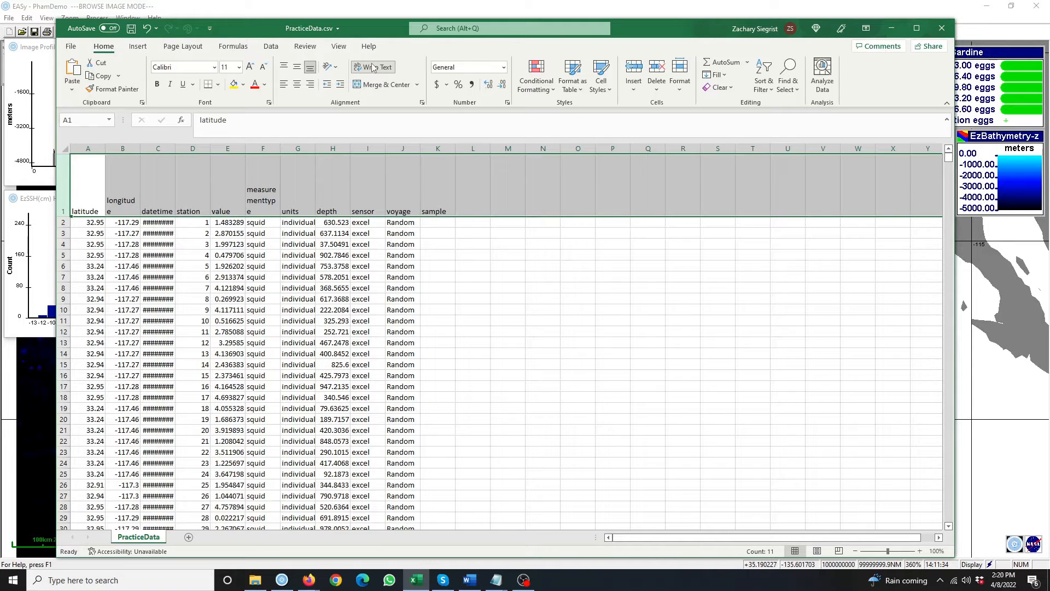
pyautogui.click(85, 189)
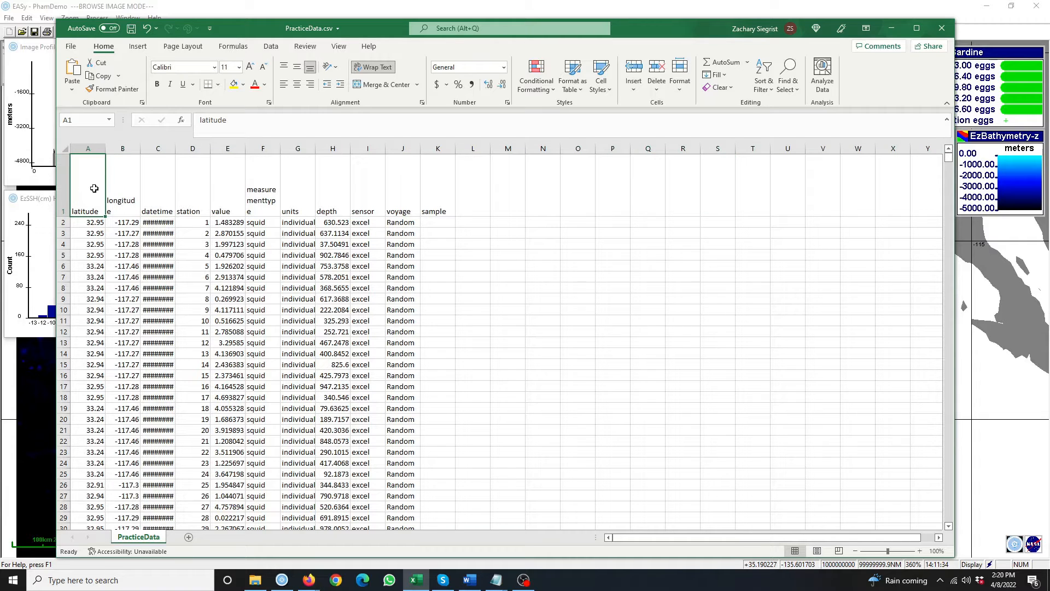
pyautogui.click(113, 188)
pyautogui.moveTo(175, 149); pyautogui.dragTo(225, 149)
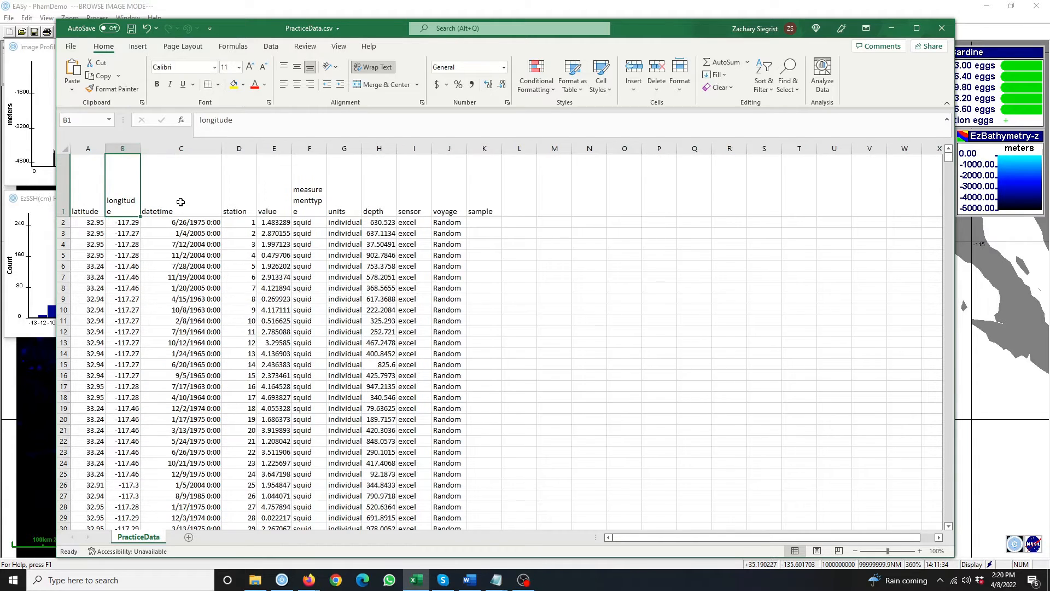
# - Review headers C1 to K1 (datetime through sample), then close Excel without saving
pyautogui.click(182, 197)
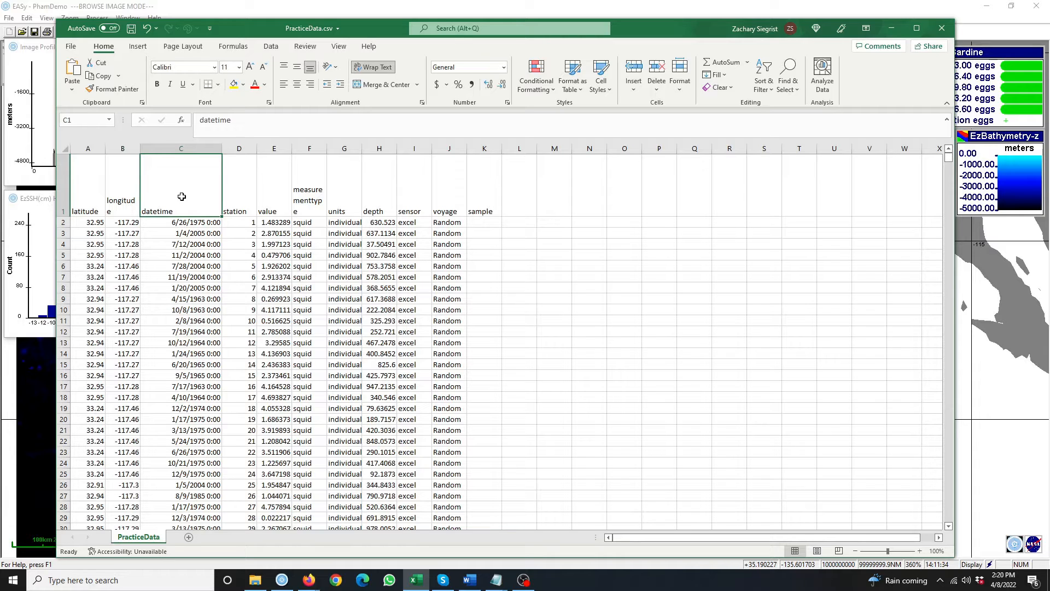
pyautogui.click(234, 191)
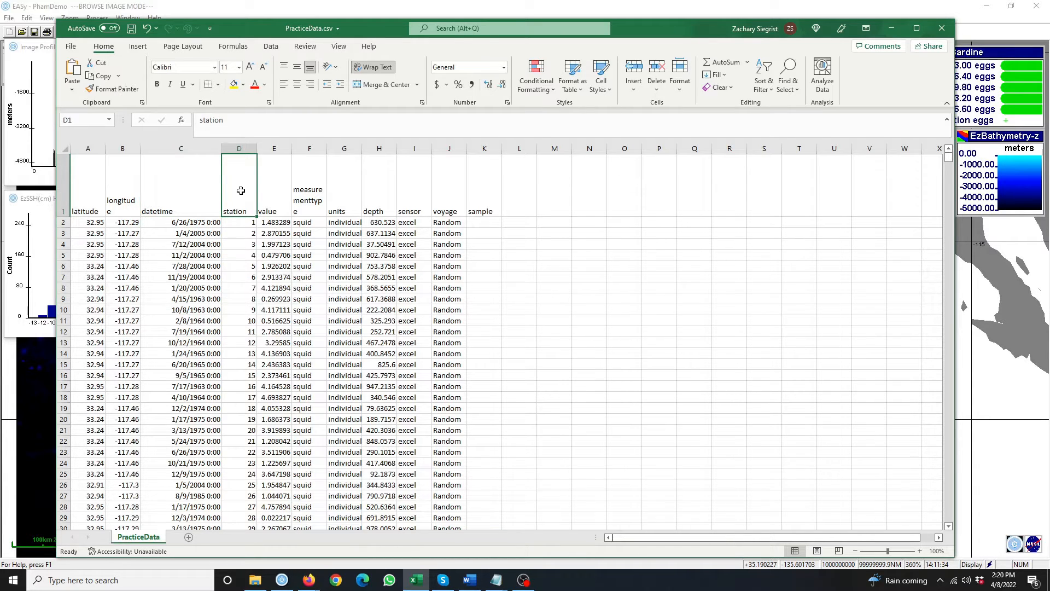
pyautogui.click(279, 188)
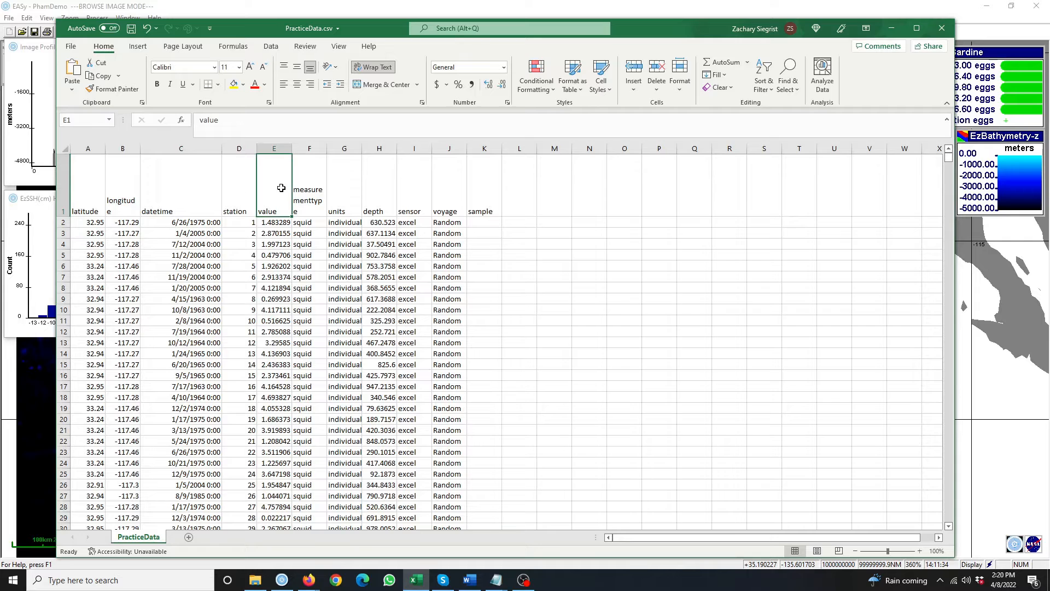
pyautogui.click(311, 194)
pyautogui.click(337, 188)
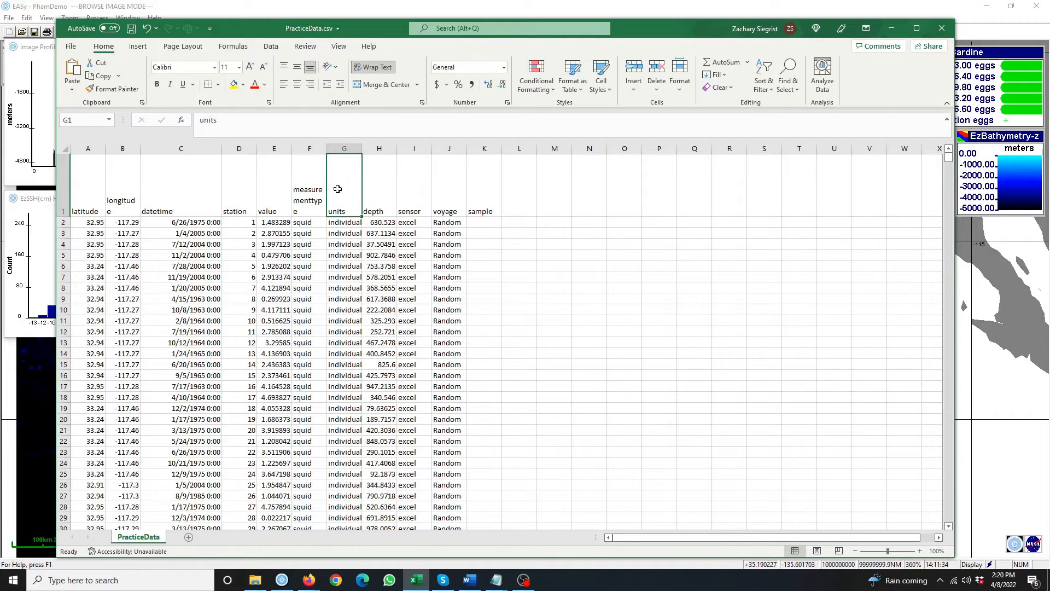
pyautogui.click(375, 193)
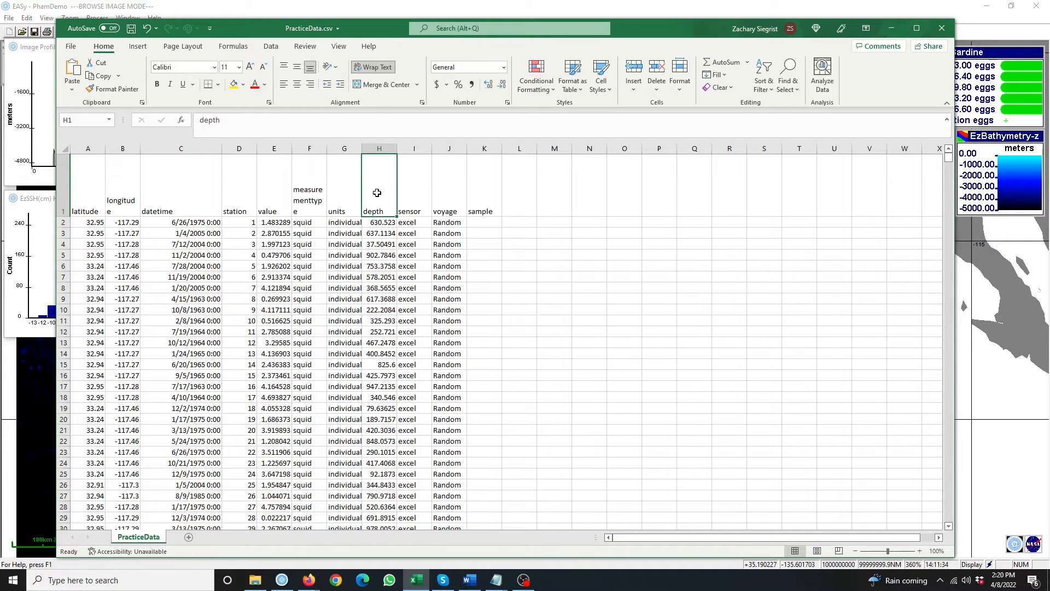
pyautogui.click(406, 193)
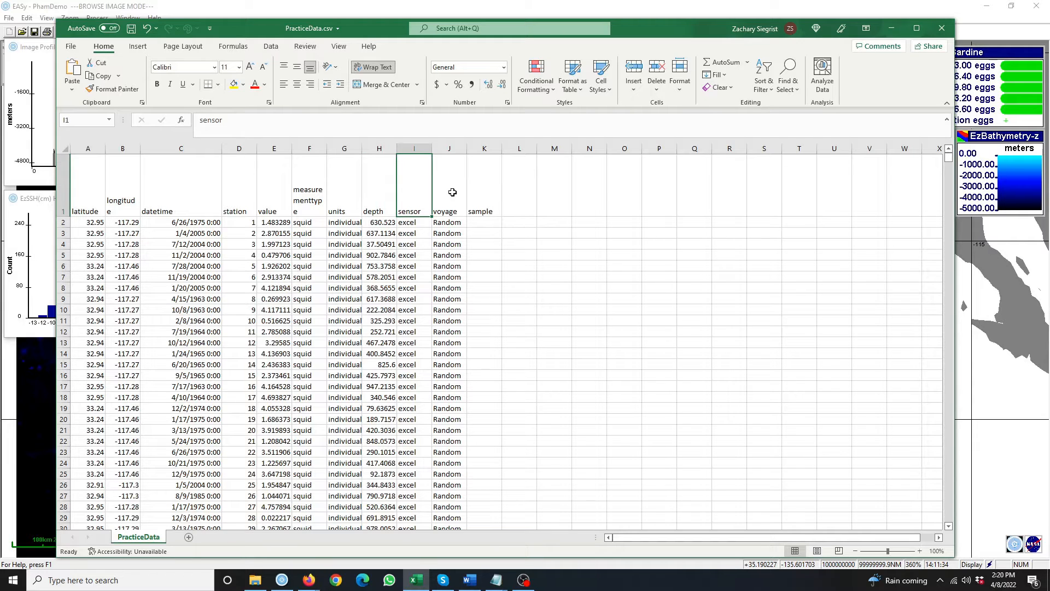
pyautogui.click(452, 192)
pyautogui.click(485, 192)
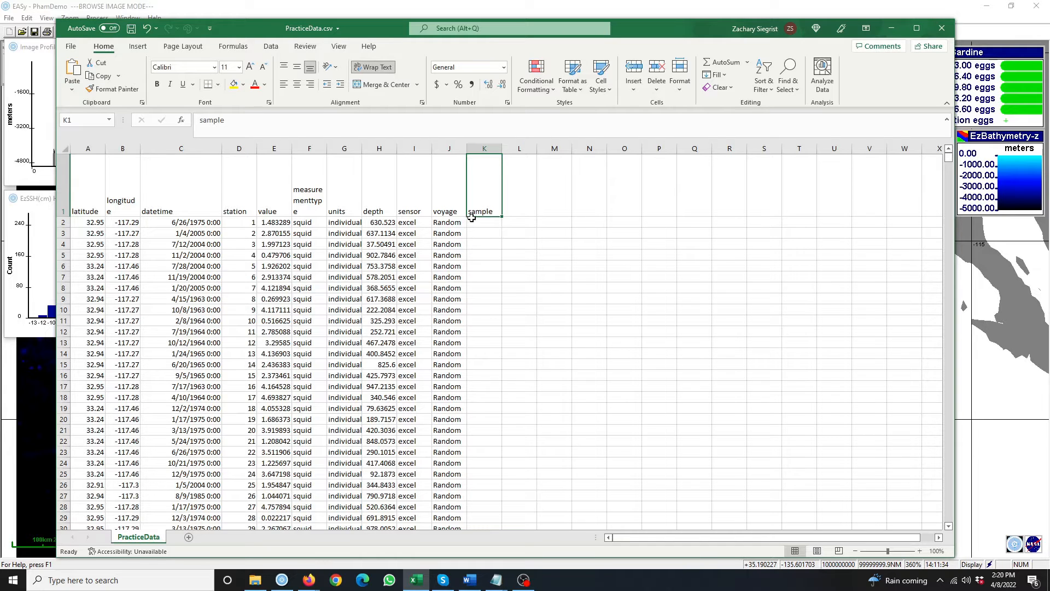
pyautogui.click(942, 28)
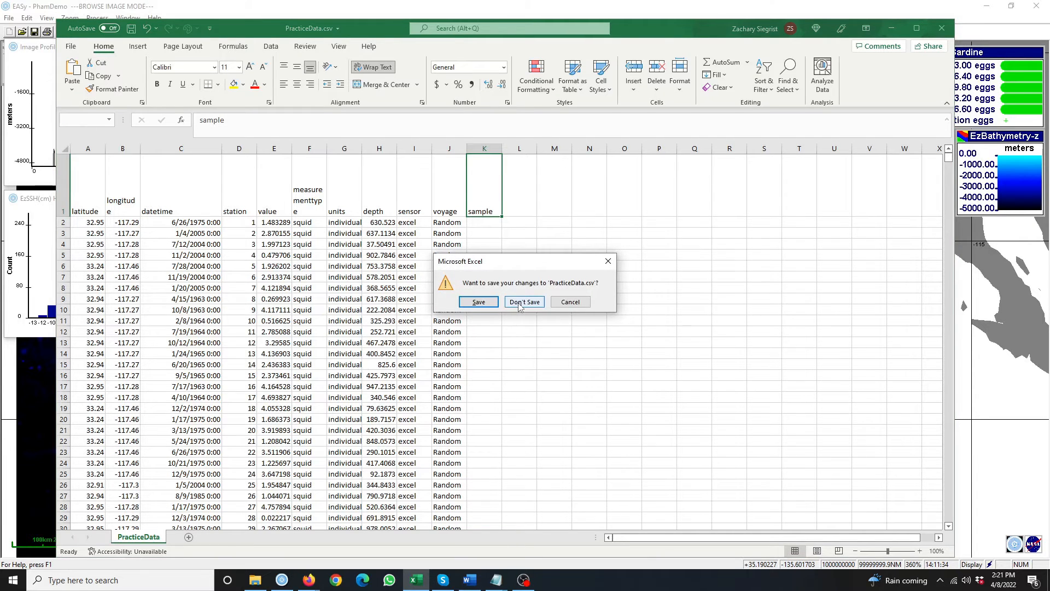
pyautogui.click(520, 303)
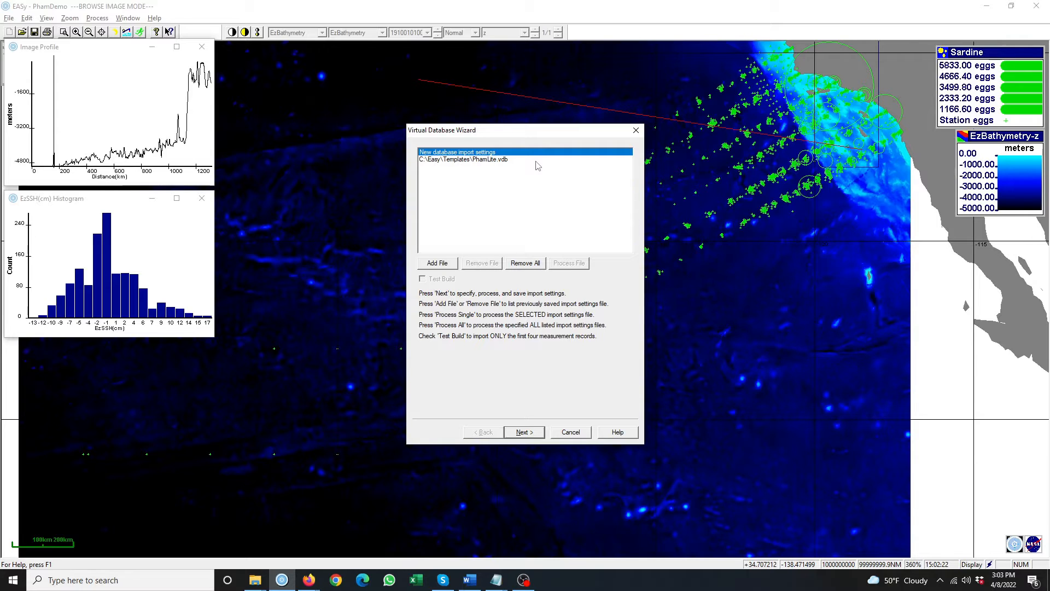
# - Advance the wizard to the Text (Jet) connection and browse for the source file
pyautogui.click(533, 434)
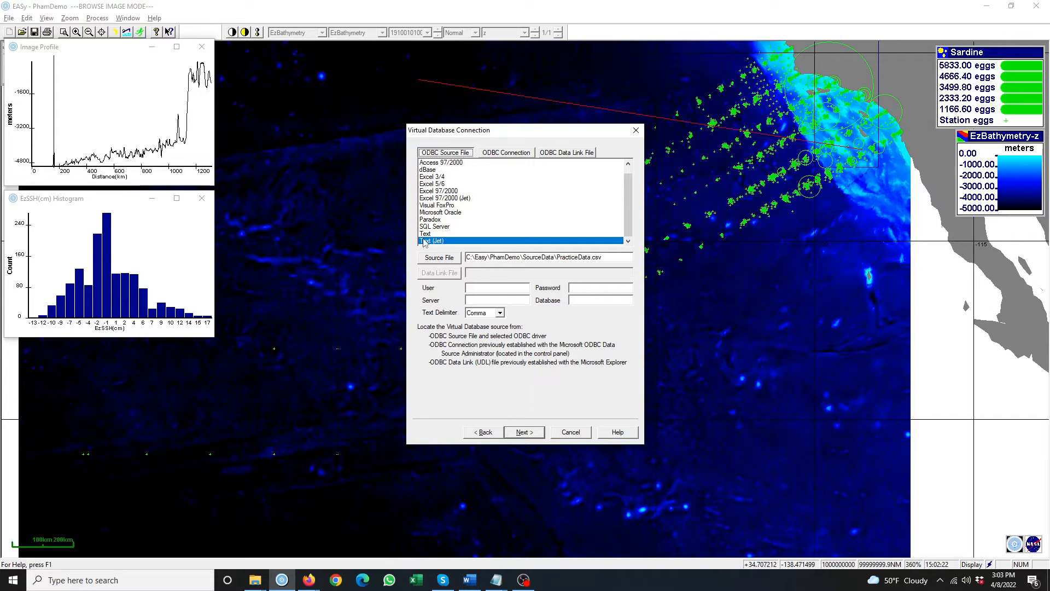
pyautogui.click(446, 259)
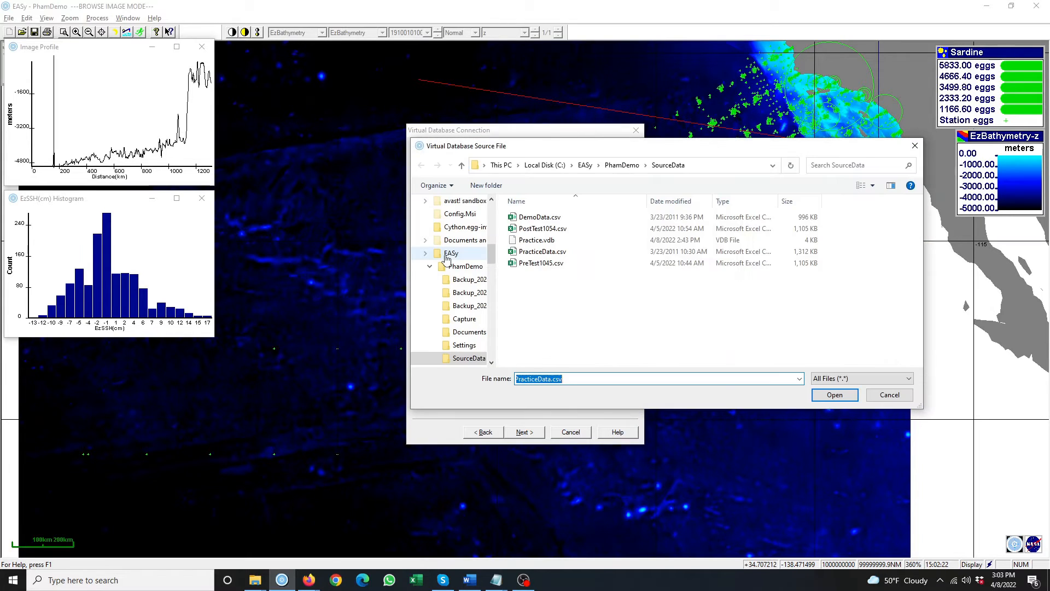
# - Connect PracticeData.csv as the source with a Comma text delimiter and continue
pyautogui.click(545, 253)
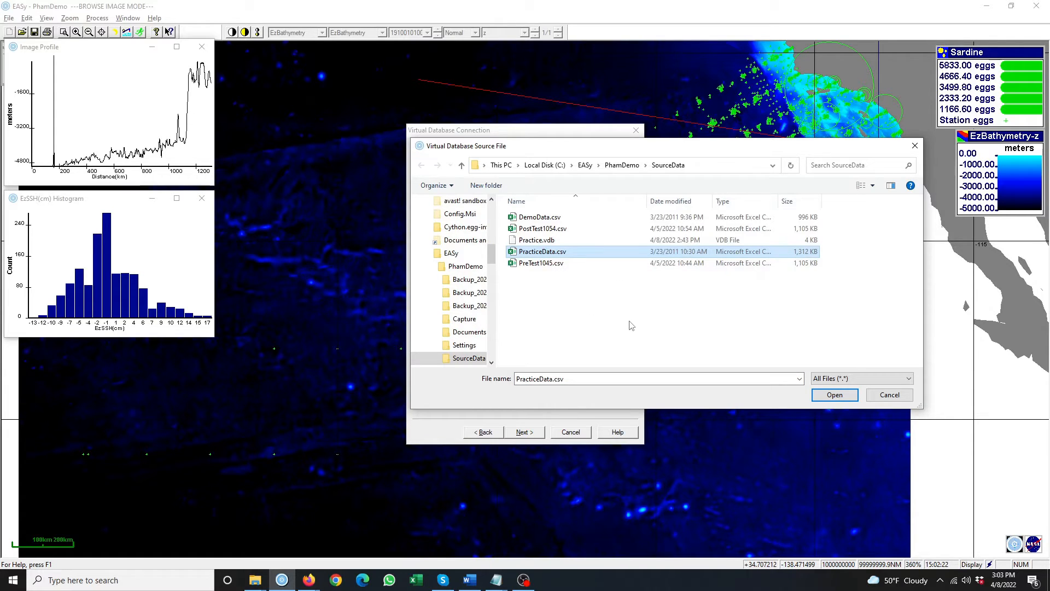
pyautogui.click(841, 396)
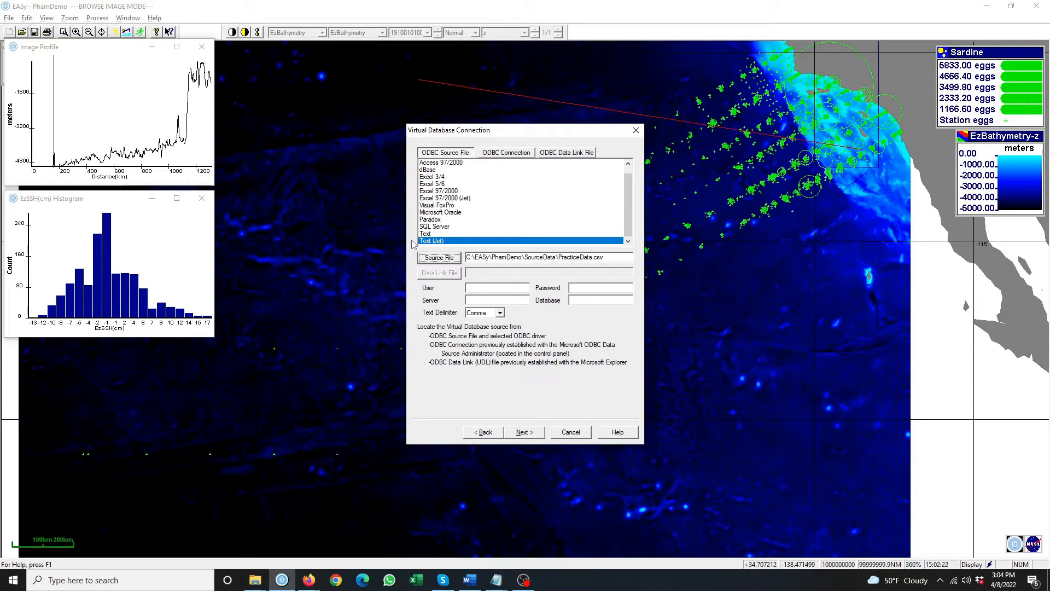
pyautogui.click(500, 313)
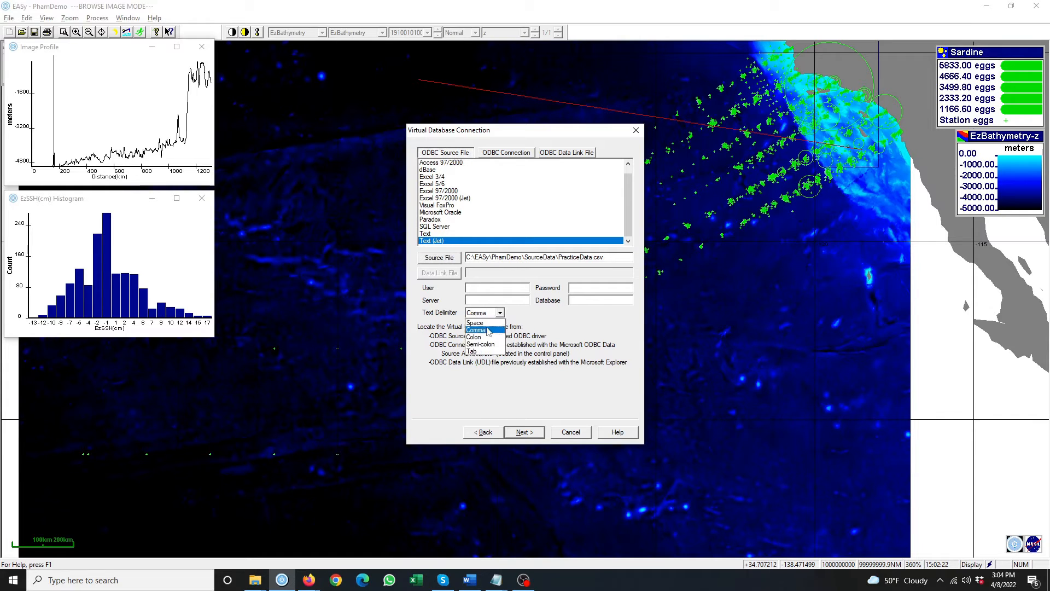
pyautogui.click(487, 330)
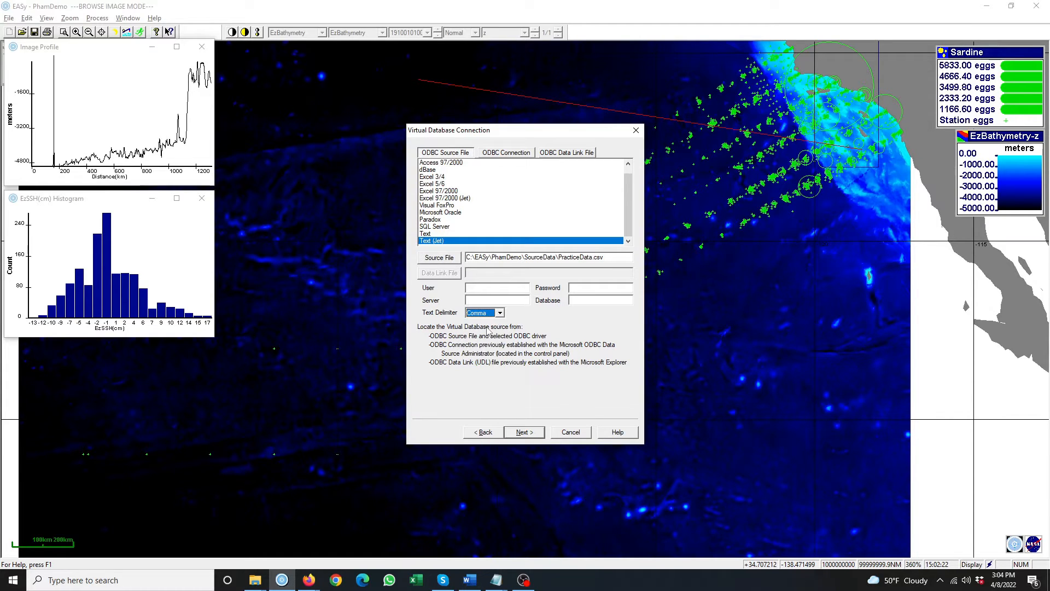
pyautogui.click(533, 432)
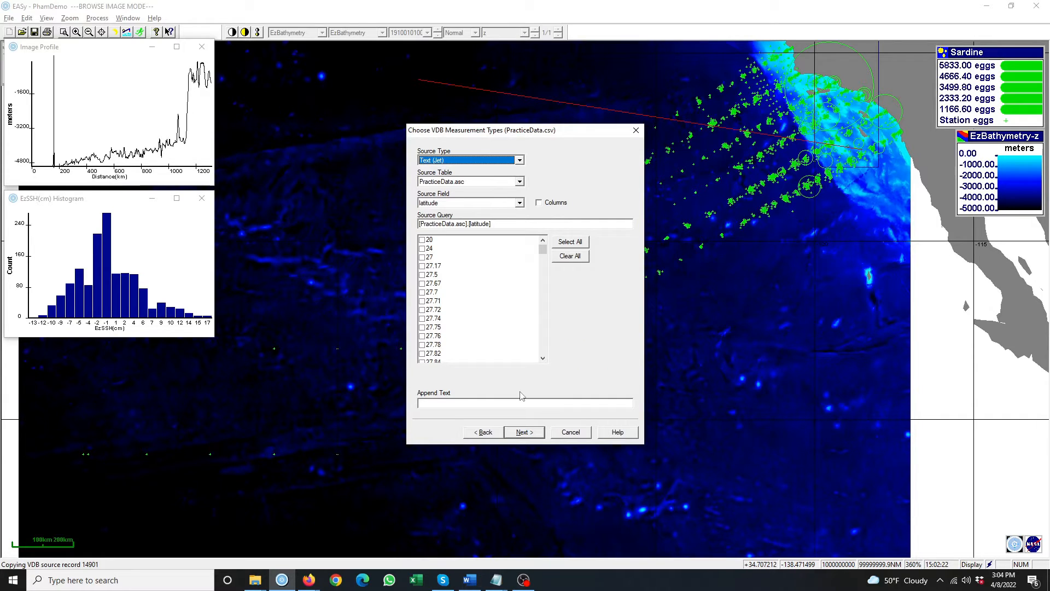
# - Map the 'value' column as the measurement with alias 'Squid catch per set'
pyautogui.click(540, 205)
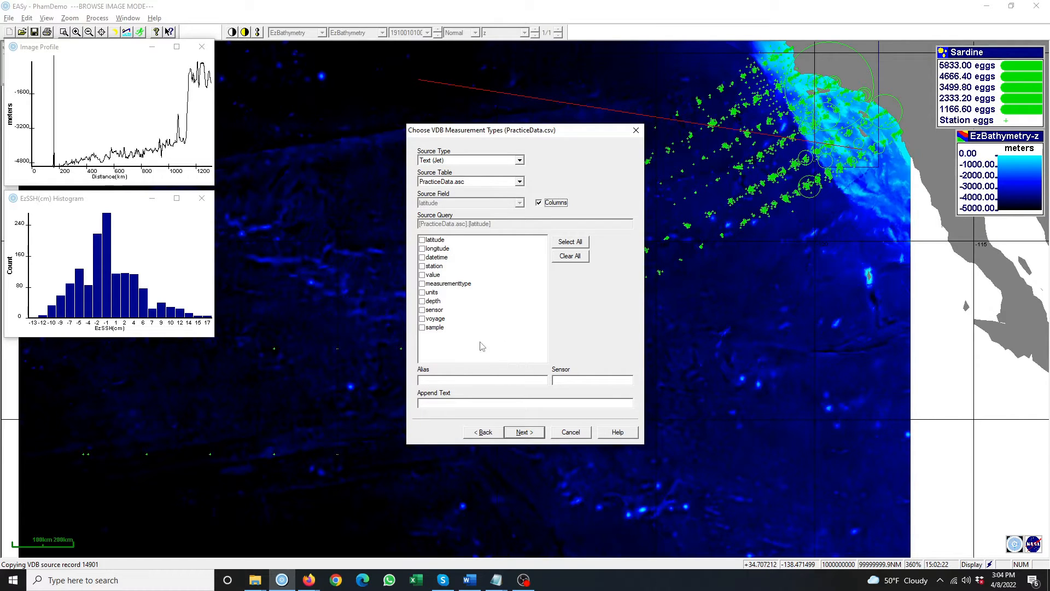
pyautogui.click(422, 275)
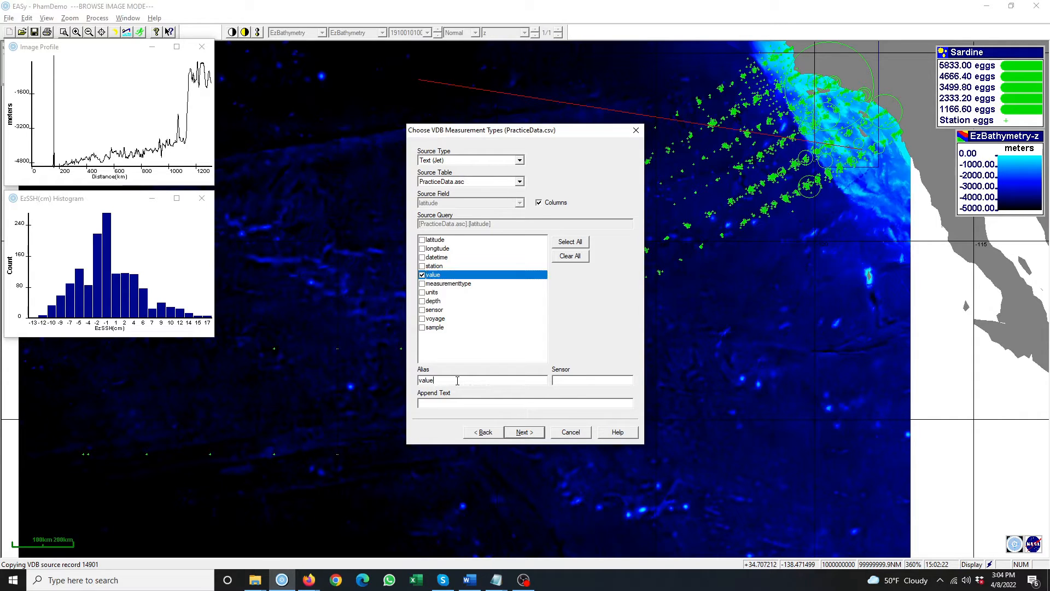
pyautogui.moveTo(457, 381); pyautogui.dragTo(382, 383)
pyautogui.write('Squid catch per set')
pyautogui.click(524, 432)
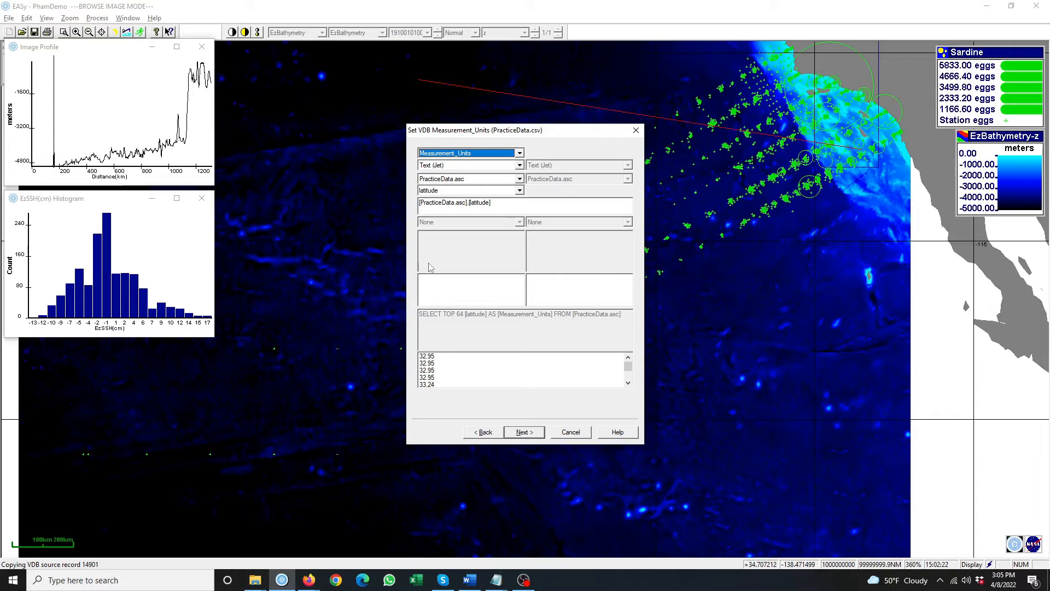
# - Take measurement units from the 'units' column (individuals) instead of a fixed value
pyautogui.click(520, 165)
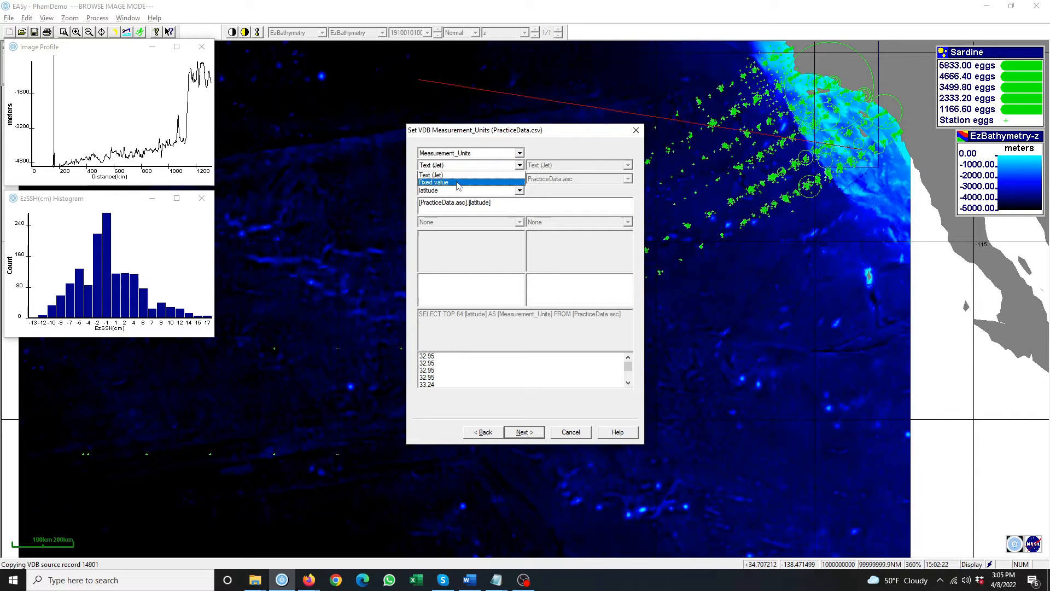
pyautogui.click(458, 184)
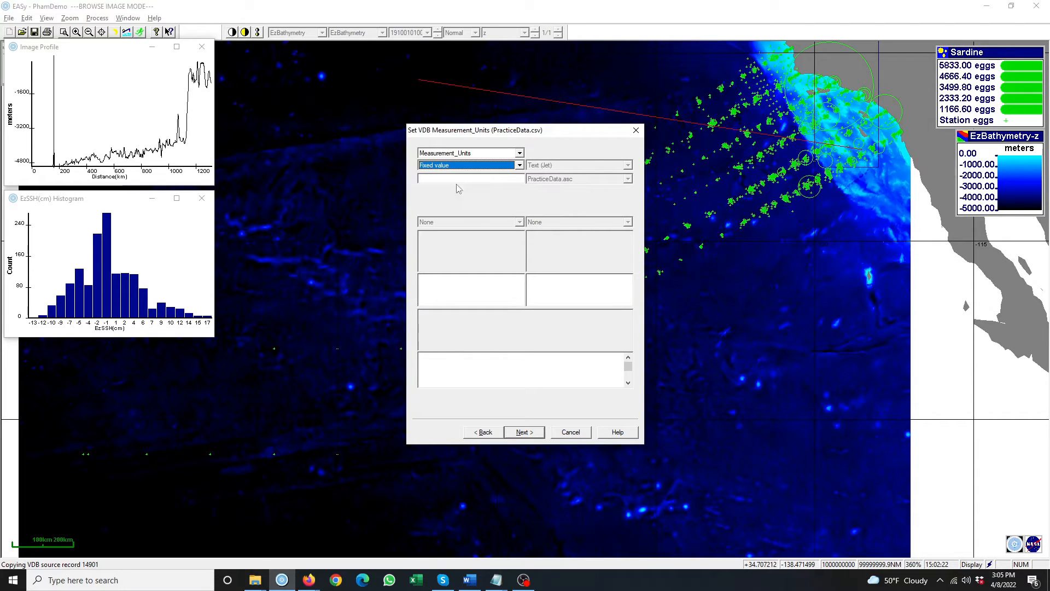
pyautogui.click(435, 178)
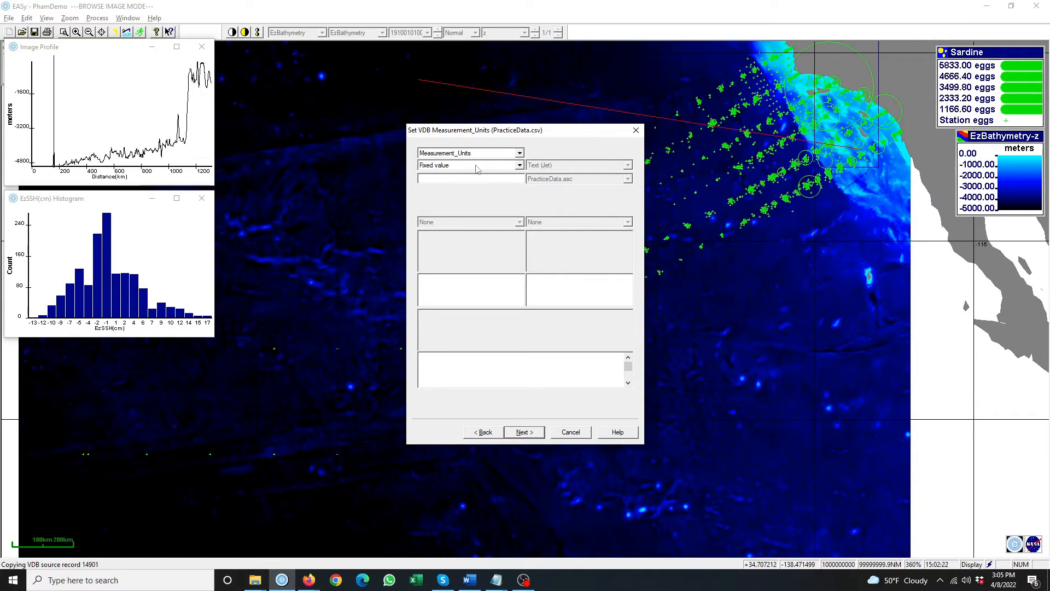
pyautogui.click(520, 166)
pyautogui.click(481, 176)
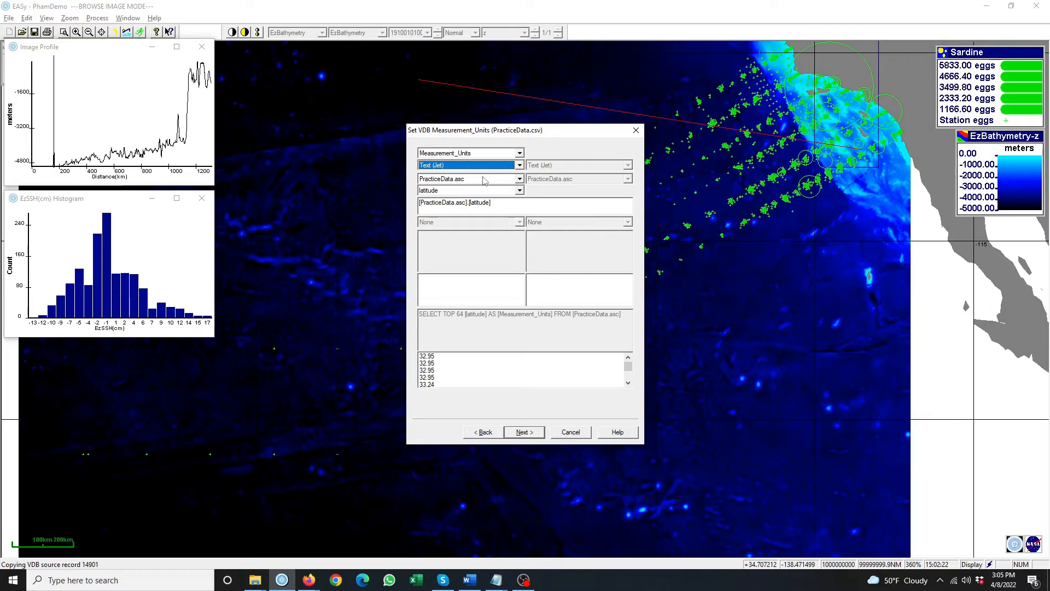
pyautogui.click(520, 191)
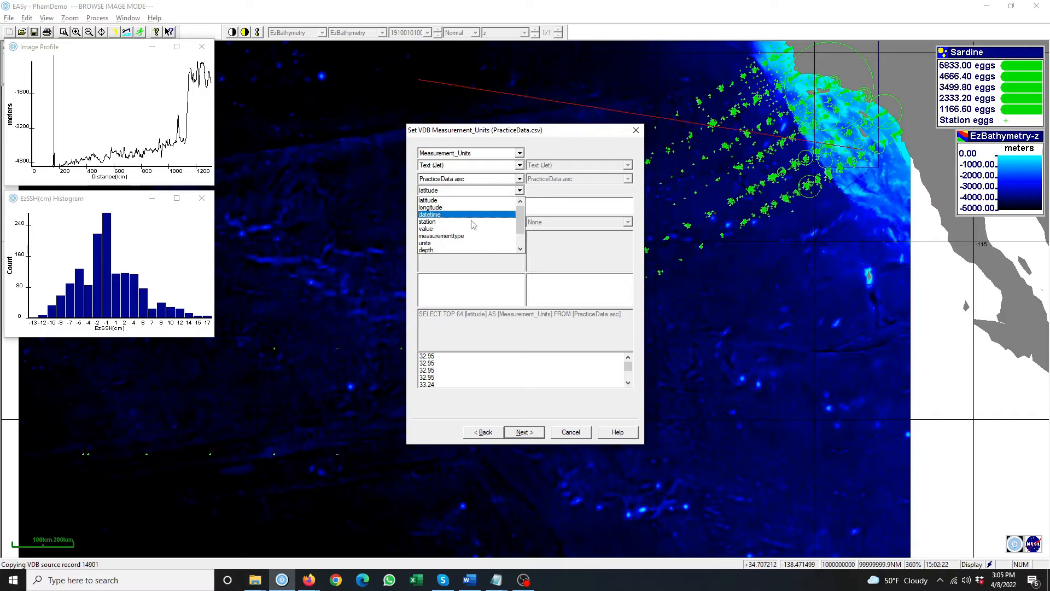
pyautogui.click(440, 244)
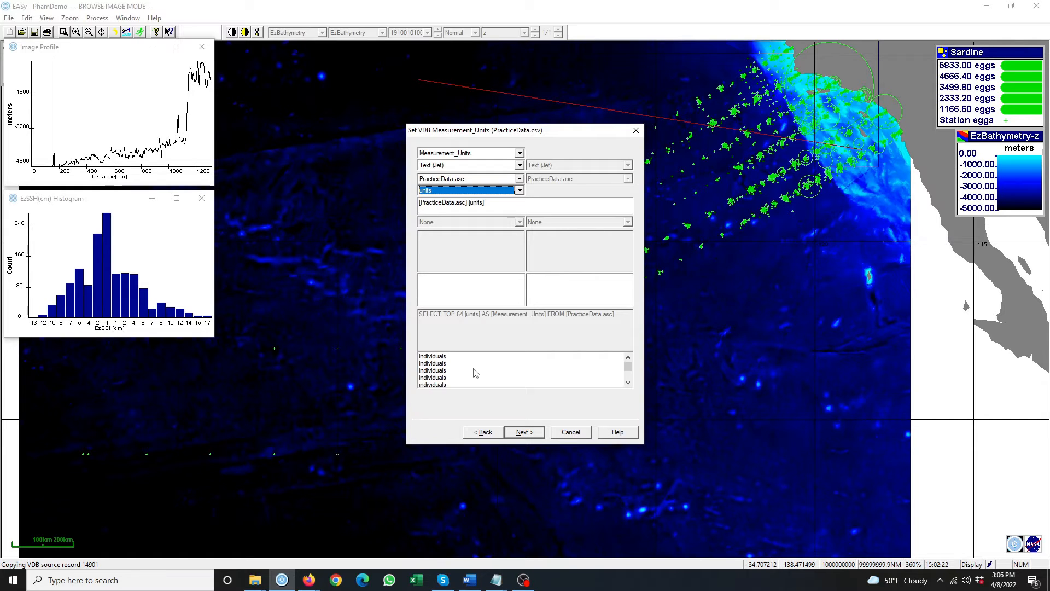
pyautogui.click(528, 434)
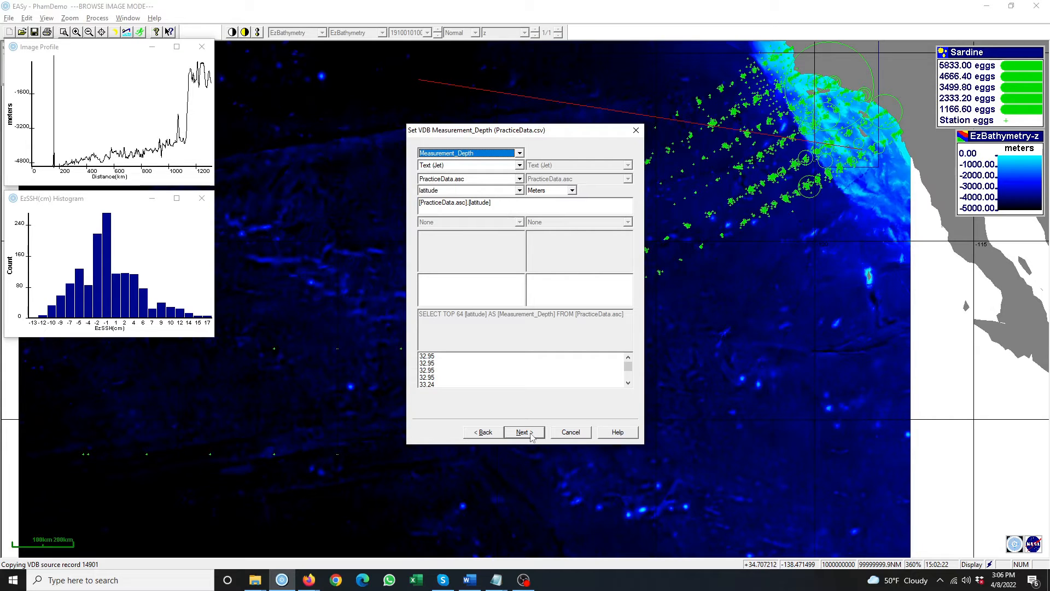
# - Map depth to the 'depth' column and sample to the 'sample' column
pyautogui.click(521, 192)
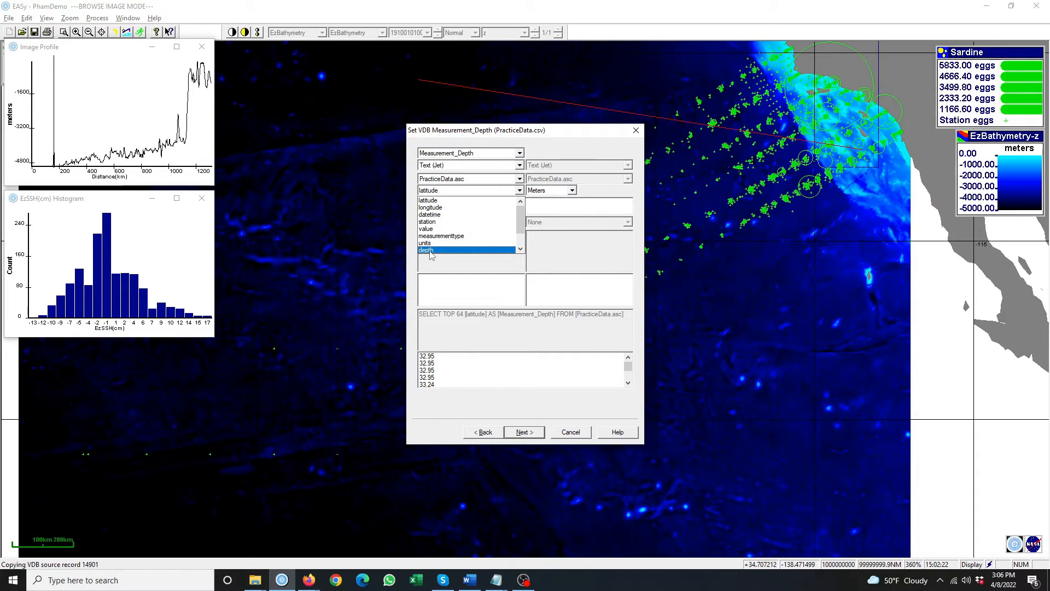
pyautogui.click(430, 251)
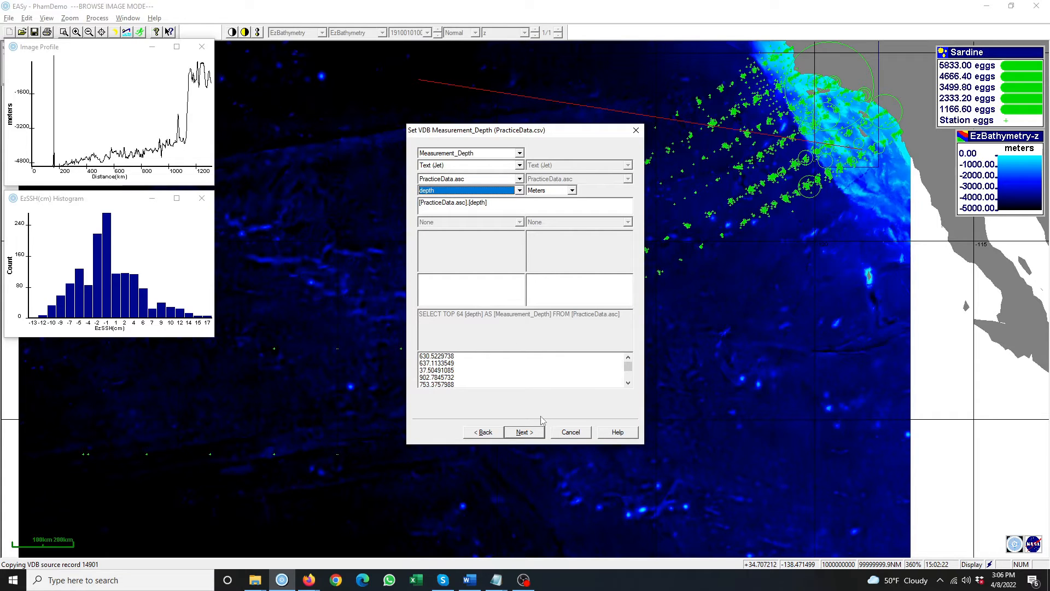
pyautogui.click(524, 432)
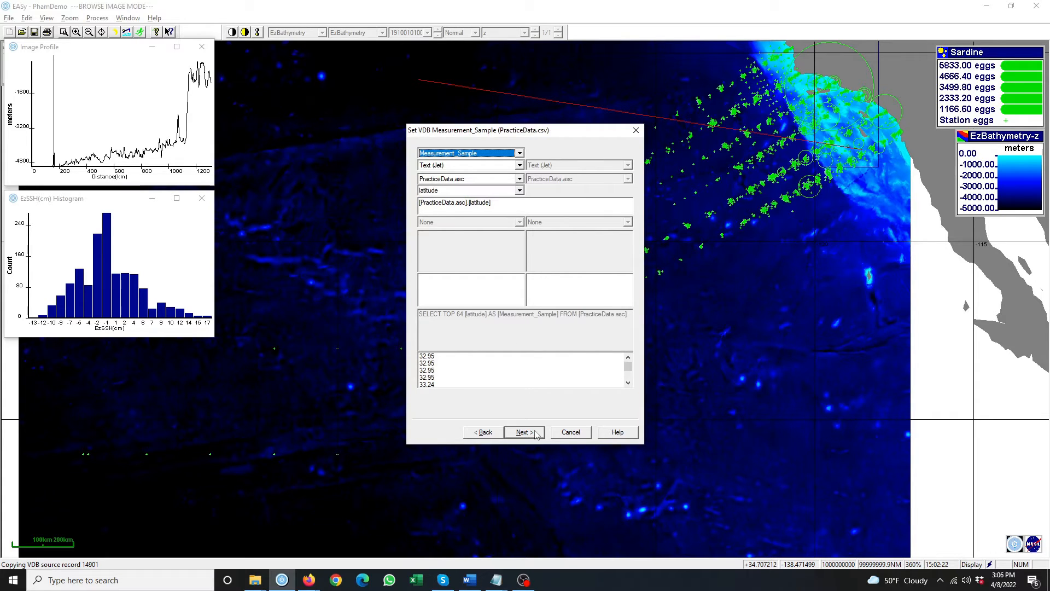
pyautogui.click(520, 190)
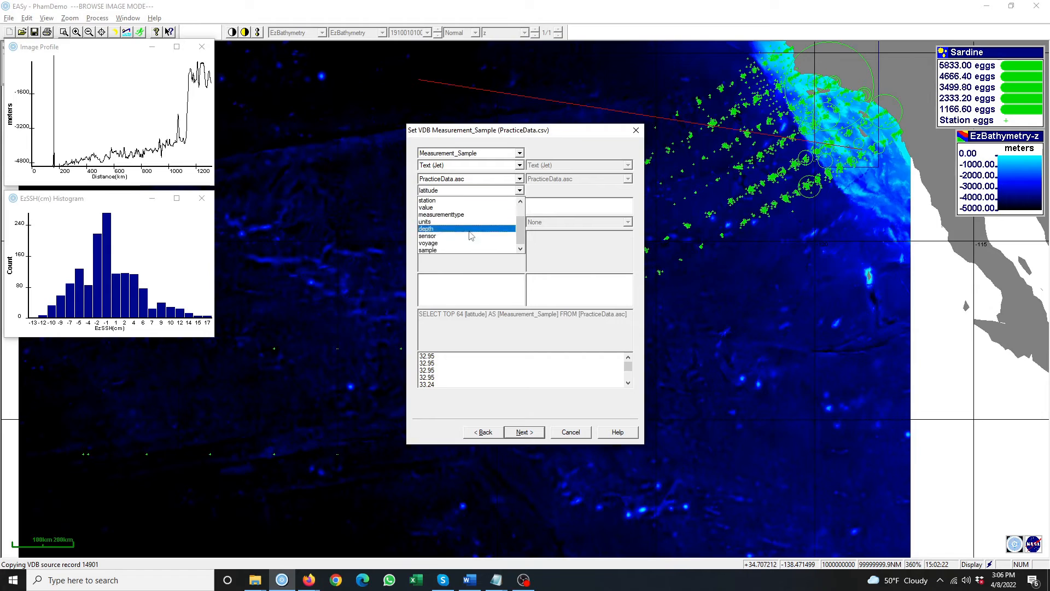
pyautogui.click(445, 250)
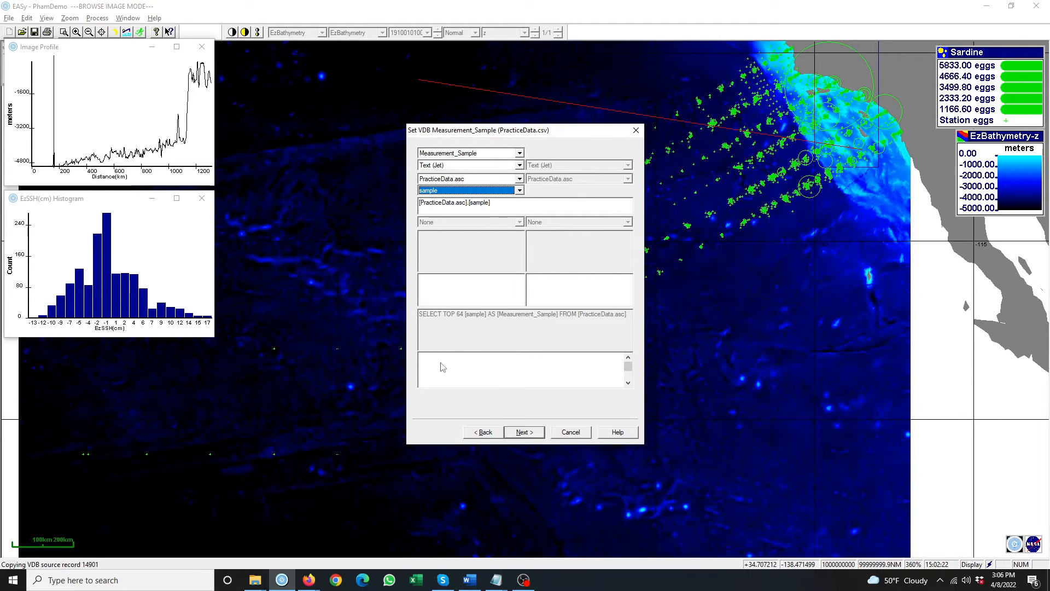
pyautogui.click(524, 432)
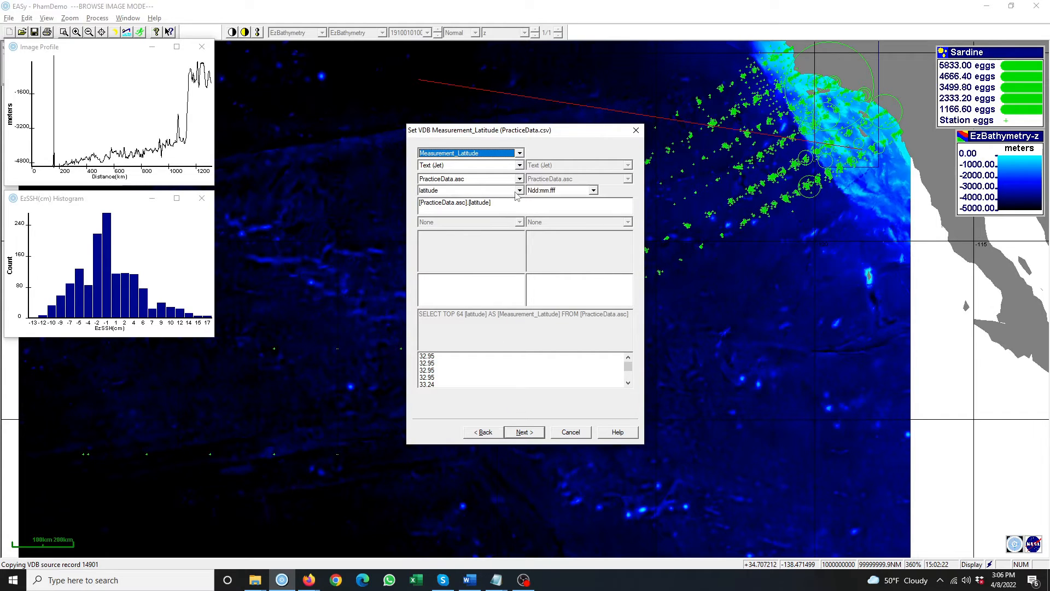
# - Set the latitude format to +dd.ffffff
pyautogui.click(580, 190)
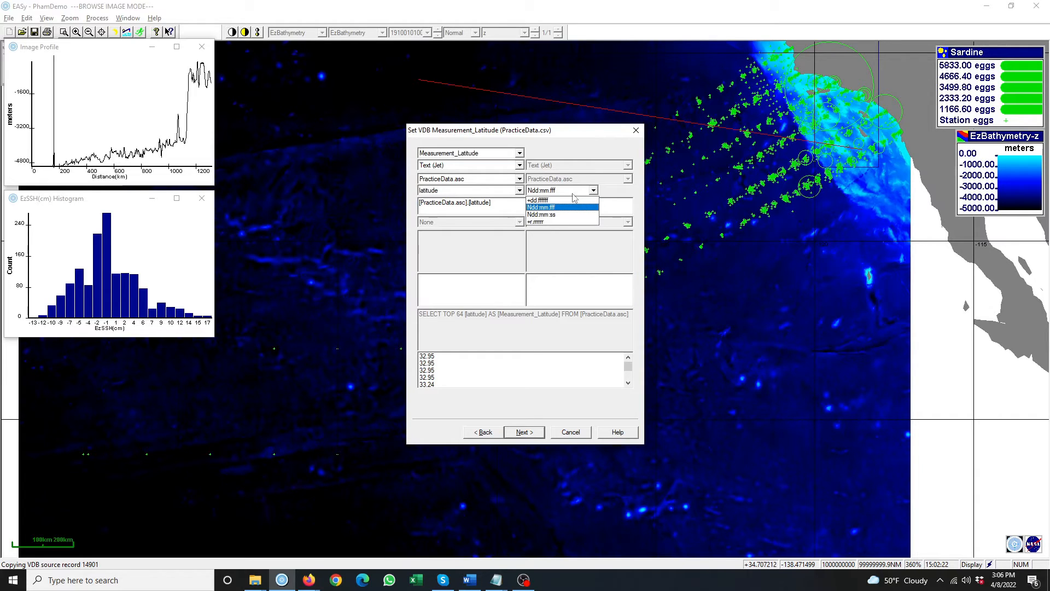
pyautogui.click(553, 200)
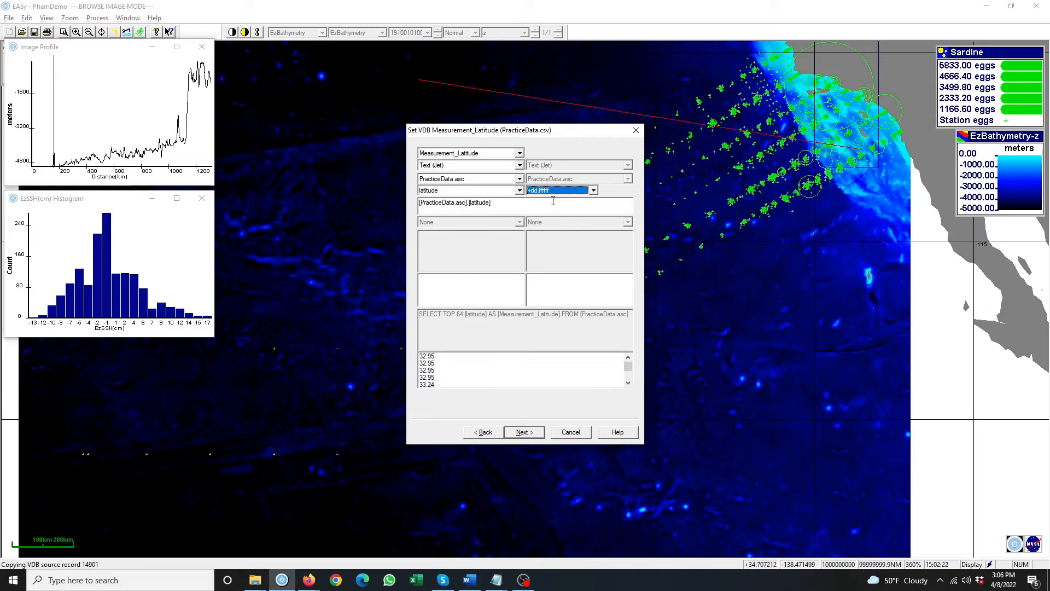
pyautogui.click(524, 432)
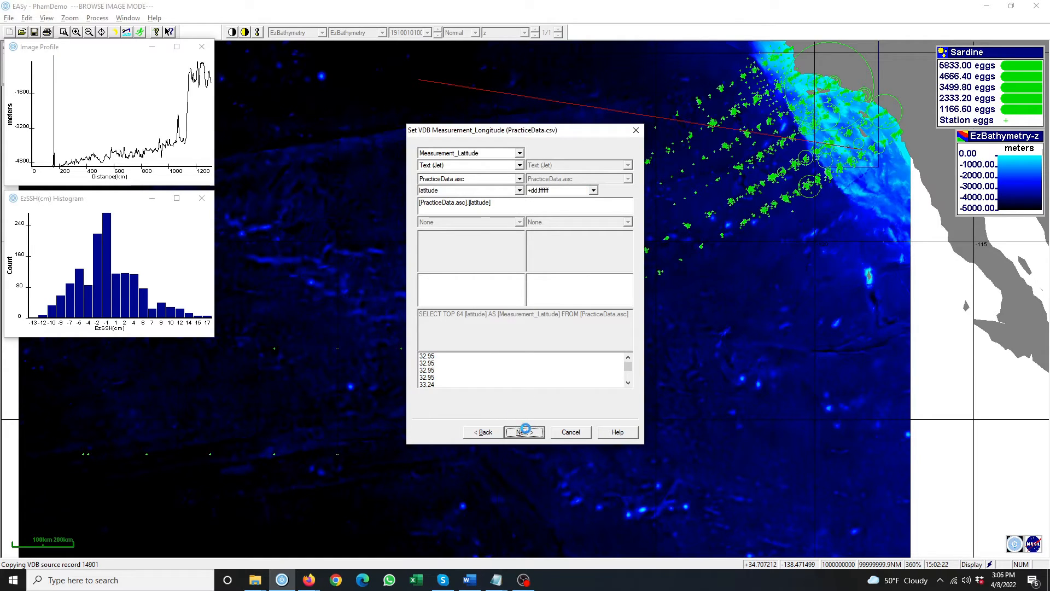
# - Map longitude, sensor and station to their matching 'longitude', 'sensor' and 'station' columns
pyautogui.click(520, 190)
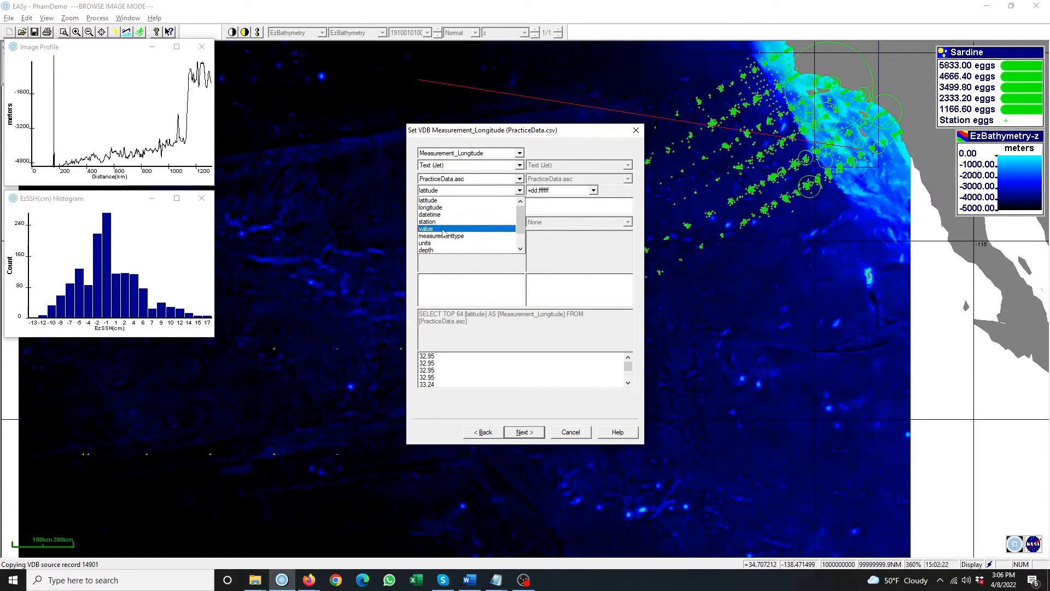
pyautogui.click(435, 208)
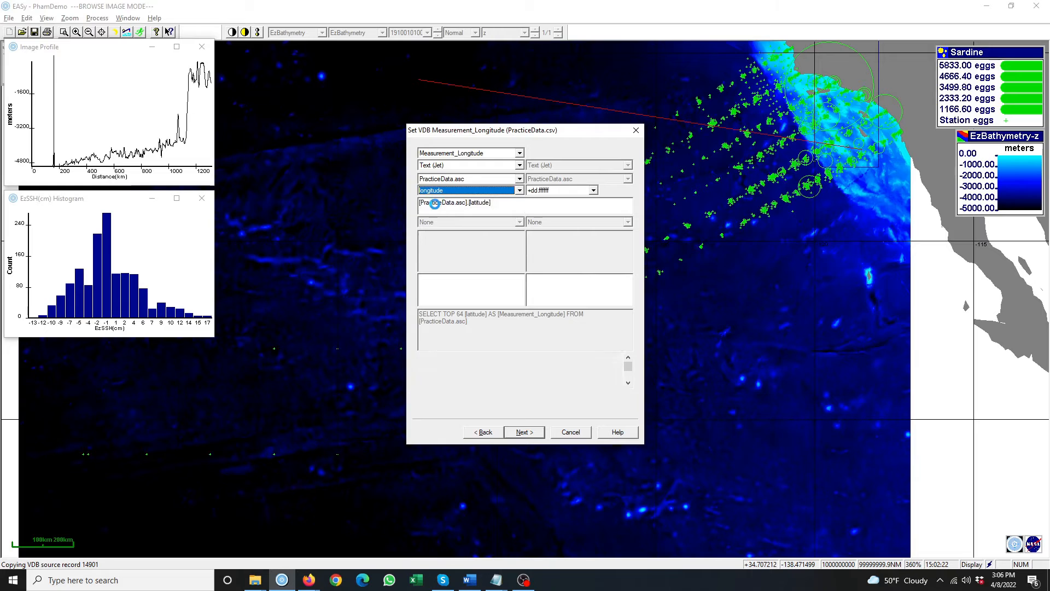
pyautogui.click(524, 431)
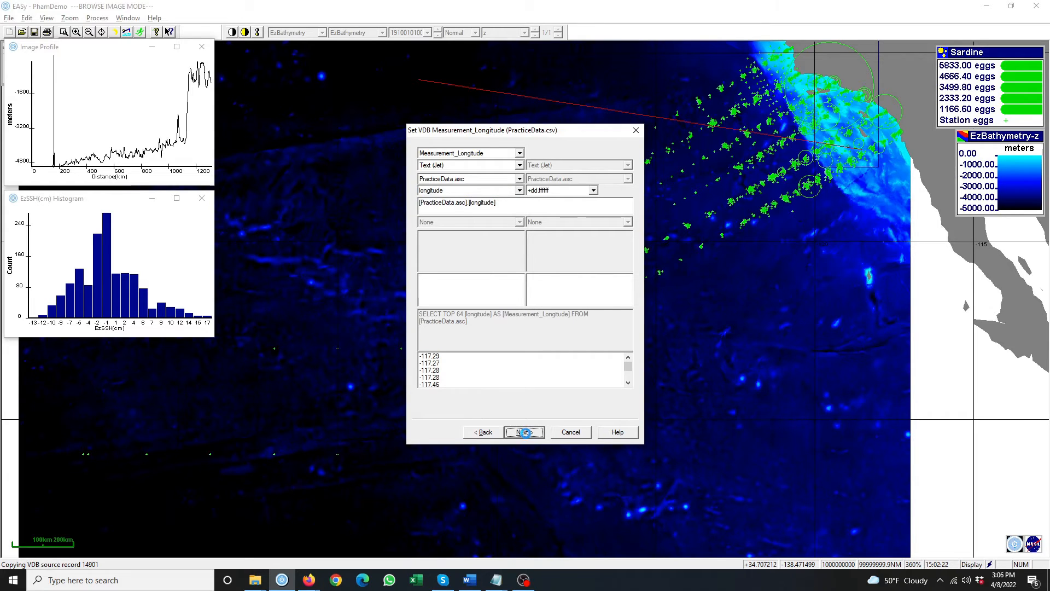
pyautogui.click(519, 191)
pyautogui.scroll(-3, 442, 241)
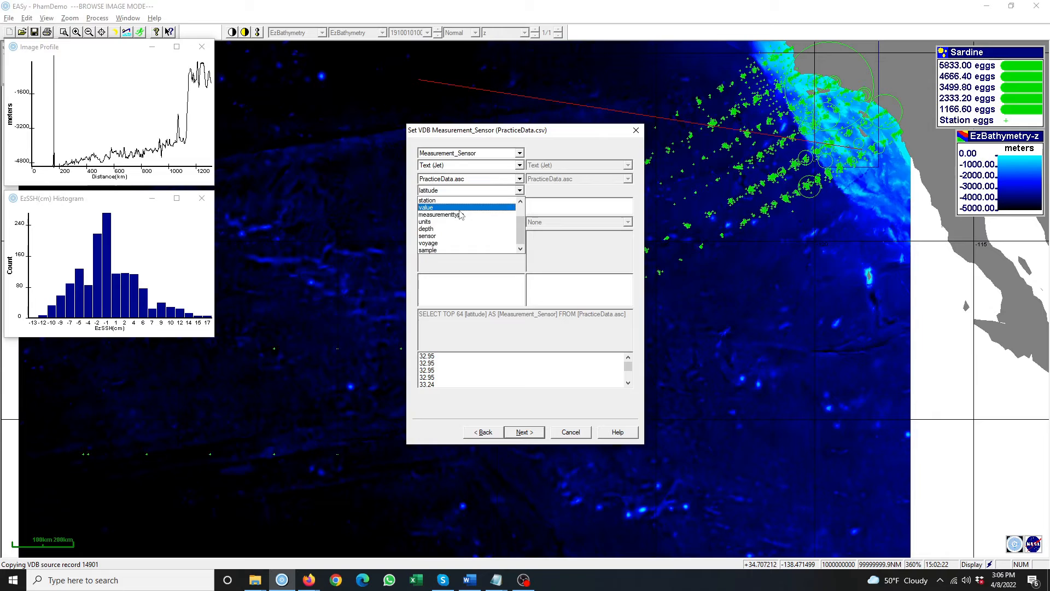
pyautogui.click(442, 235)
pyautogui.click(525, 433)
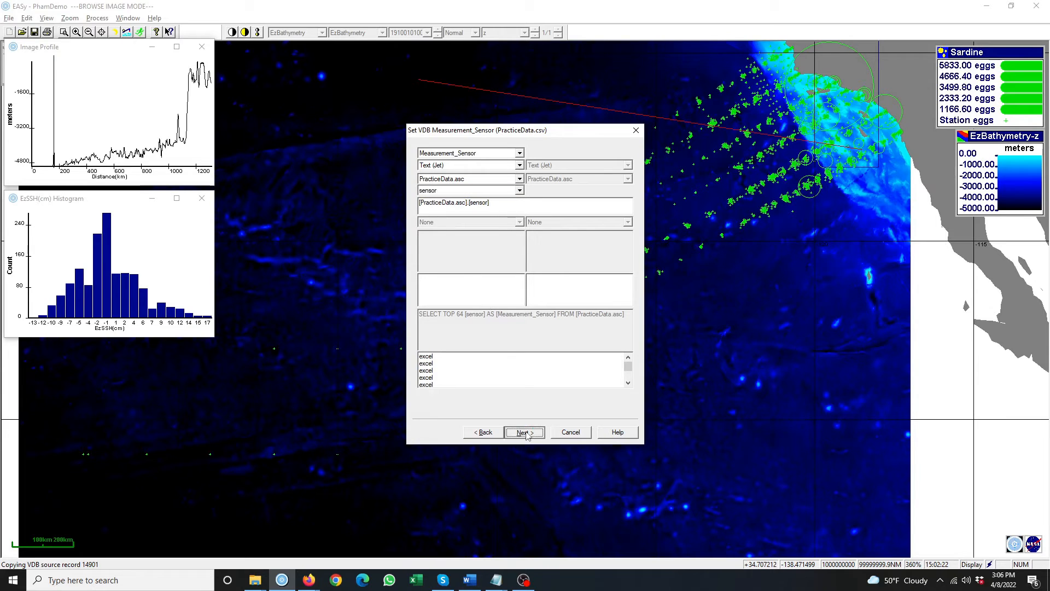
pyautogui.click(520, 189)
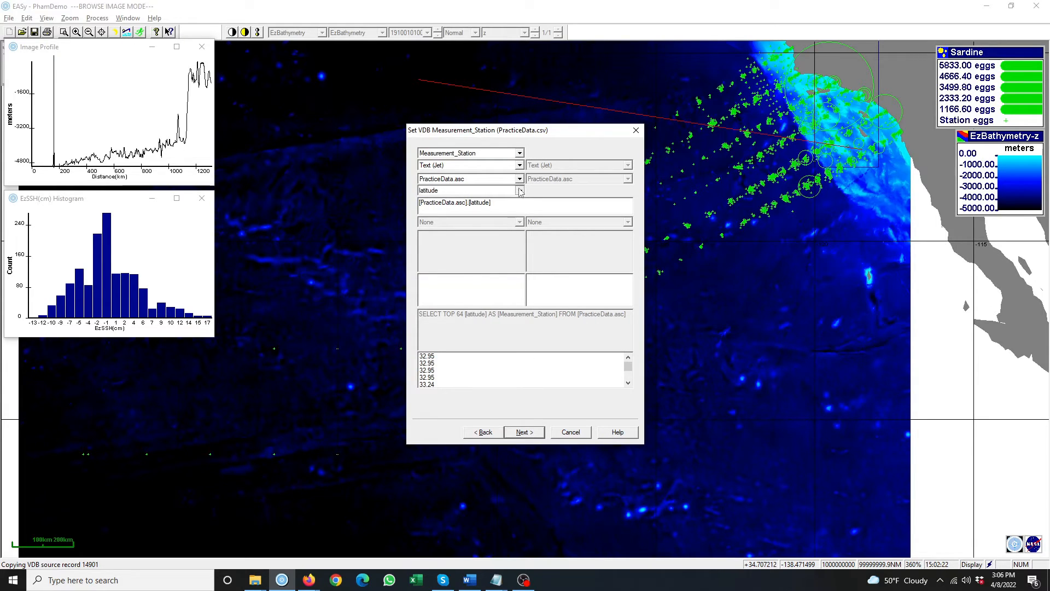
pyautogui.scroll(-1, 455, 230)
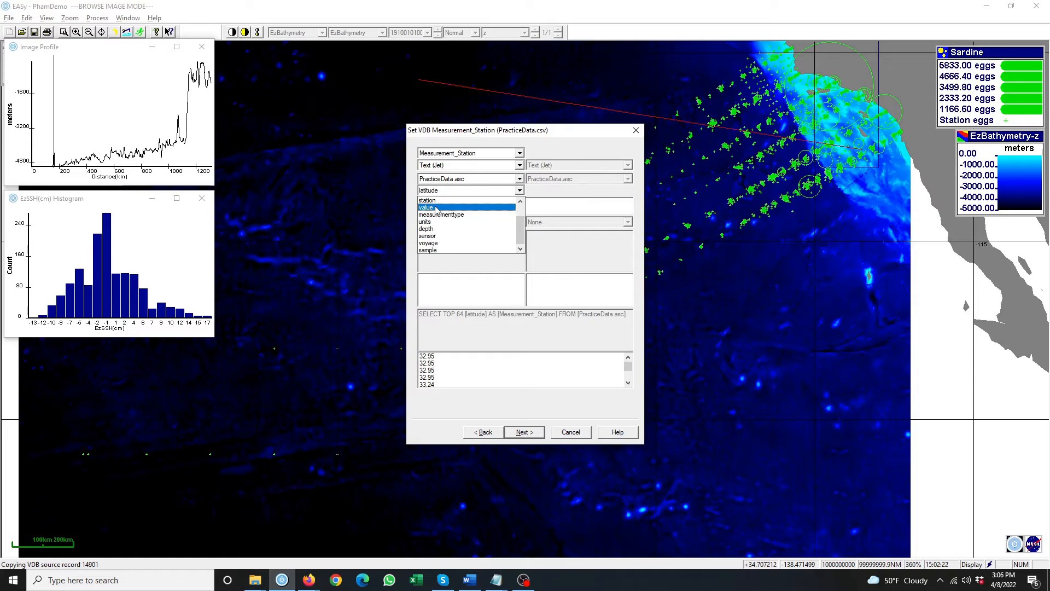
pyautogui.click(432, 200)
pyautogui.click(525, 432)
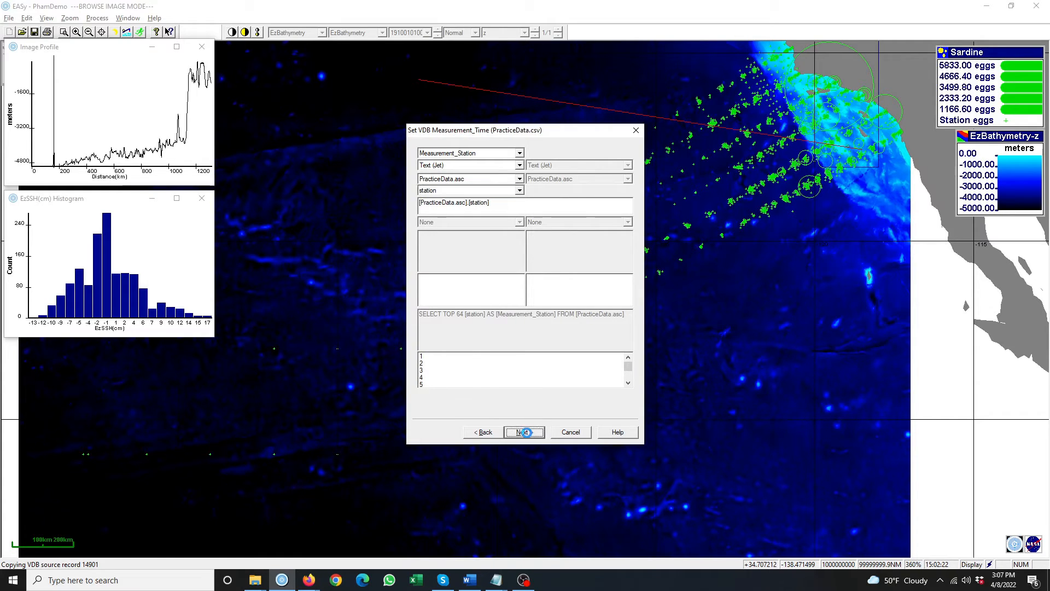
# - Map measurement time to the 'datetime' column and voyage to the 'voyage' column
pyautogui.click(520, 190)
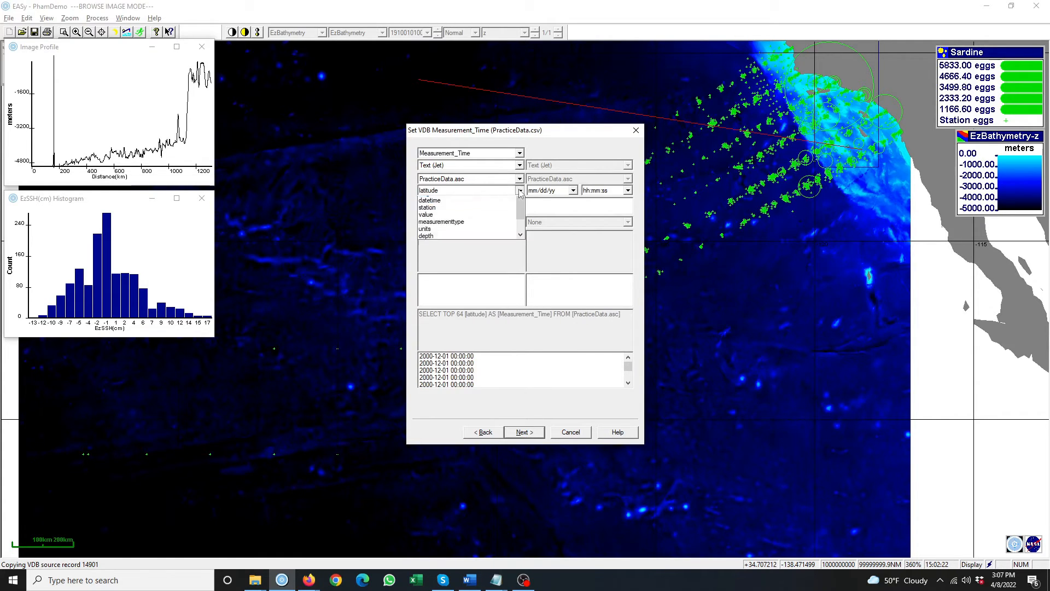
pyautogui.click(432, 200)
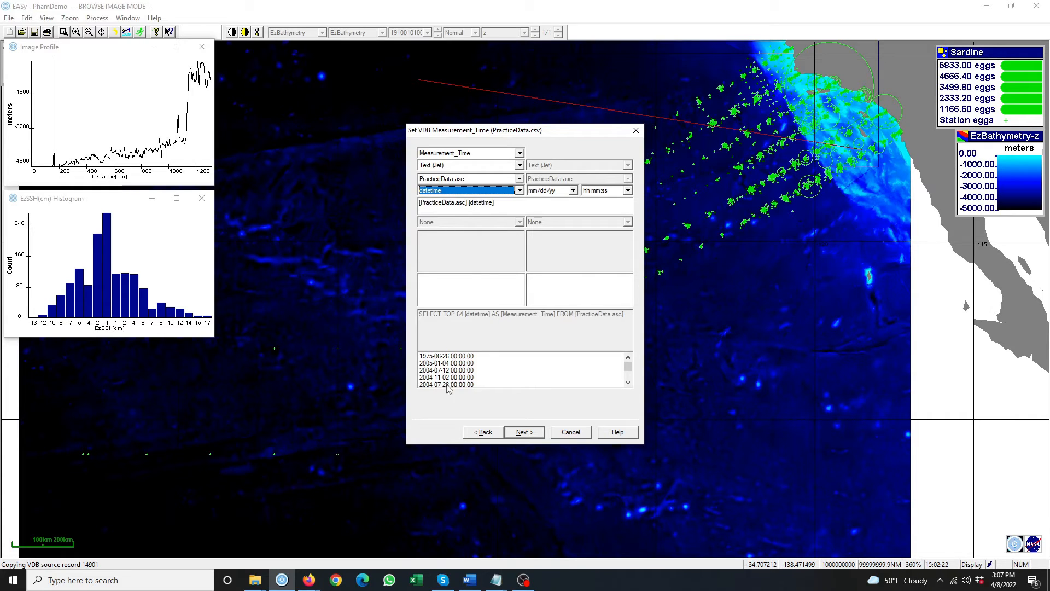
pyautogui.click(532, 432)
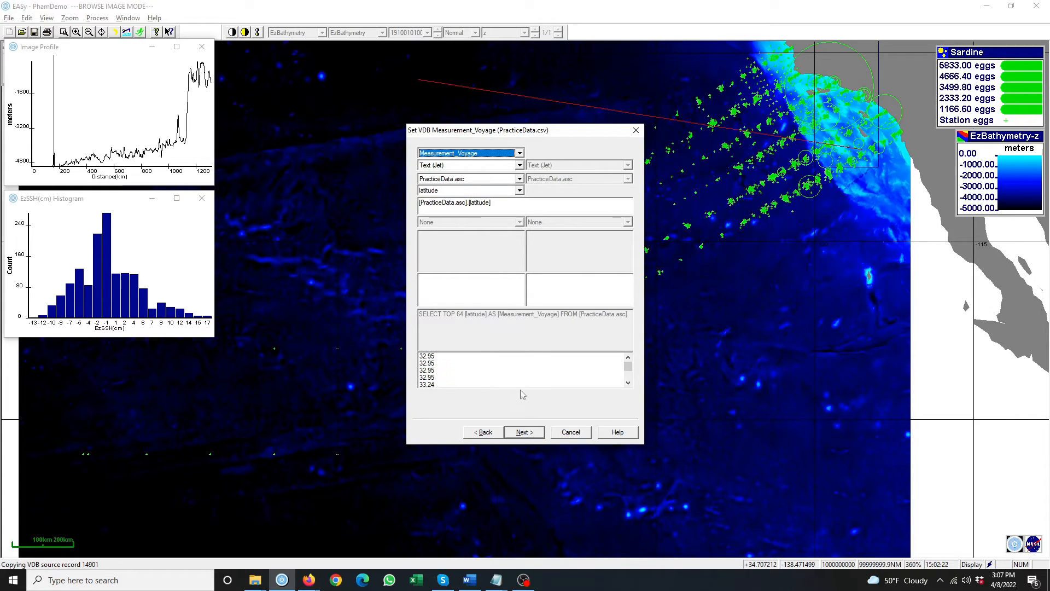
pyautogui.click(520, 189)
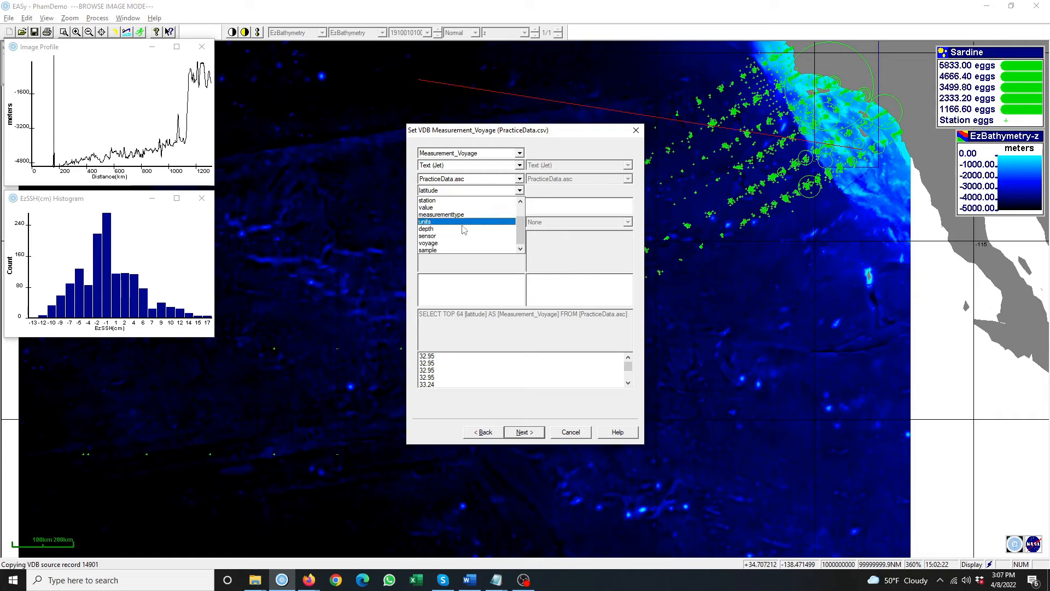
pyautogui.click(435, 243)
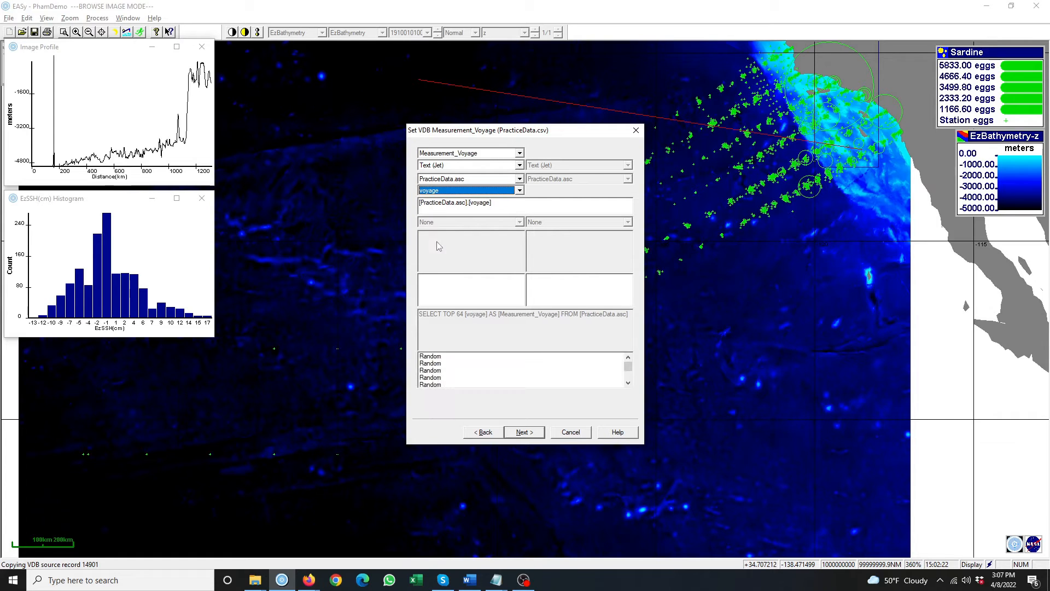
pyautogui.click(523, 432)
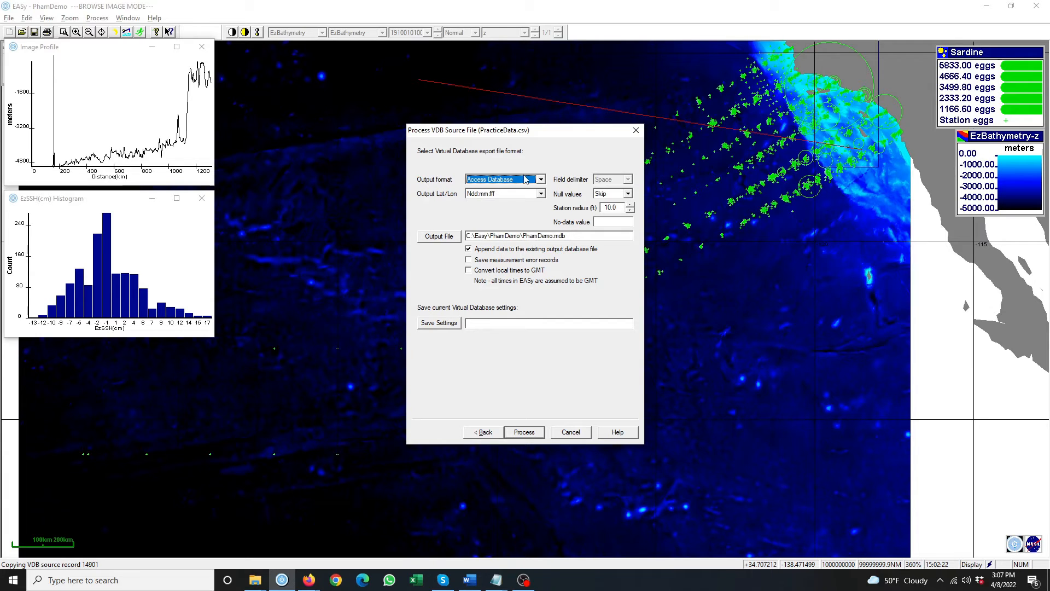
# - Set output Lat/Lon format to +dd.ffffff, keep measurement error records, and begin saving the settings
pyautogui.click(511, 194)
pyautogui.click(508, 203)
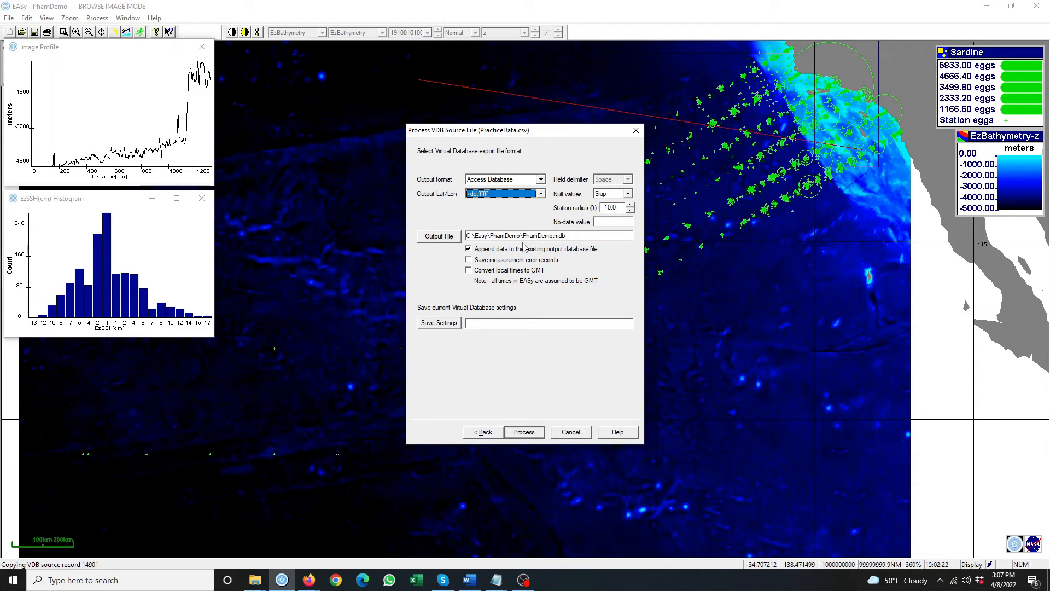
pyautogui.click(468, 260)
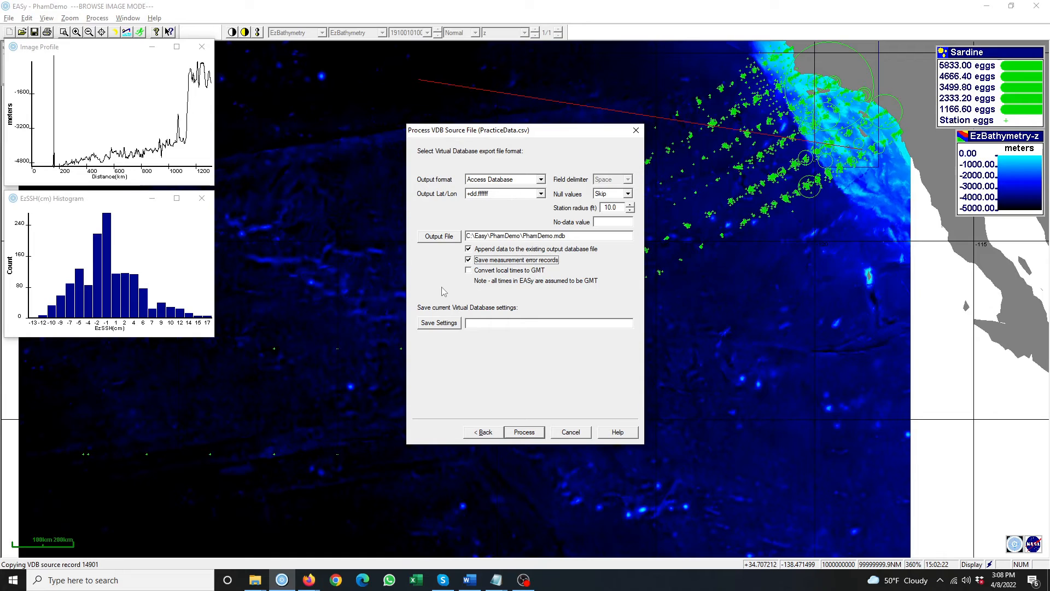
pyautogui.click(447, 325)
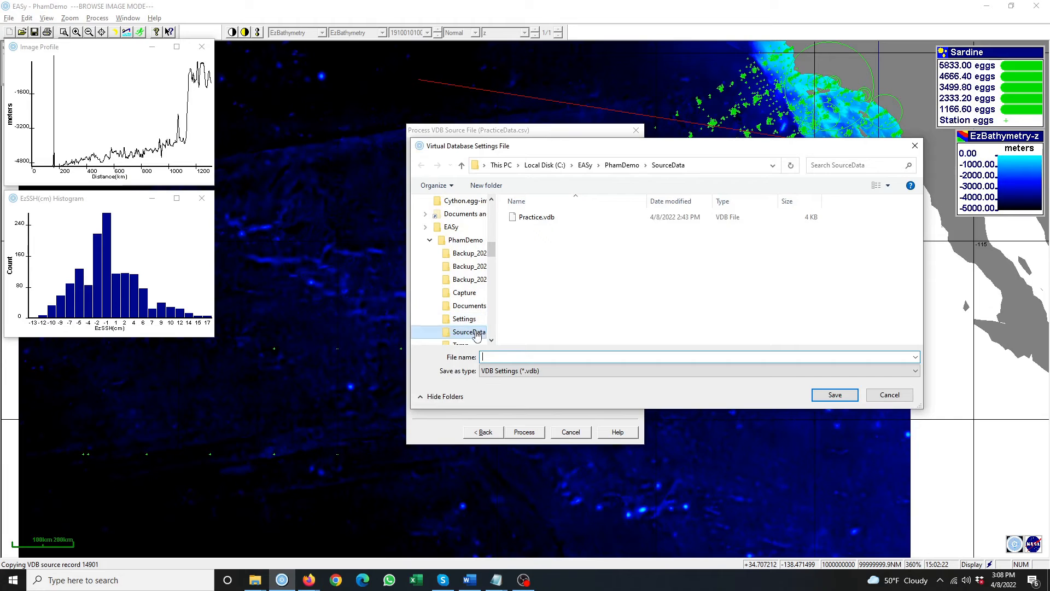
# - Save the settings over Practice.vdb and process all 14976 PracticeData records into the database
pyautogui.write('Practice')
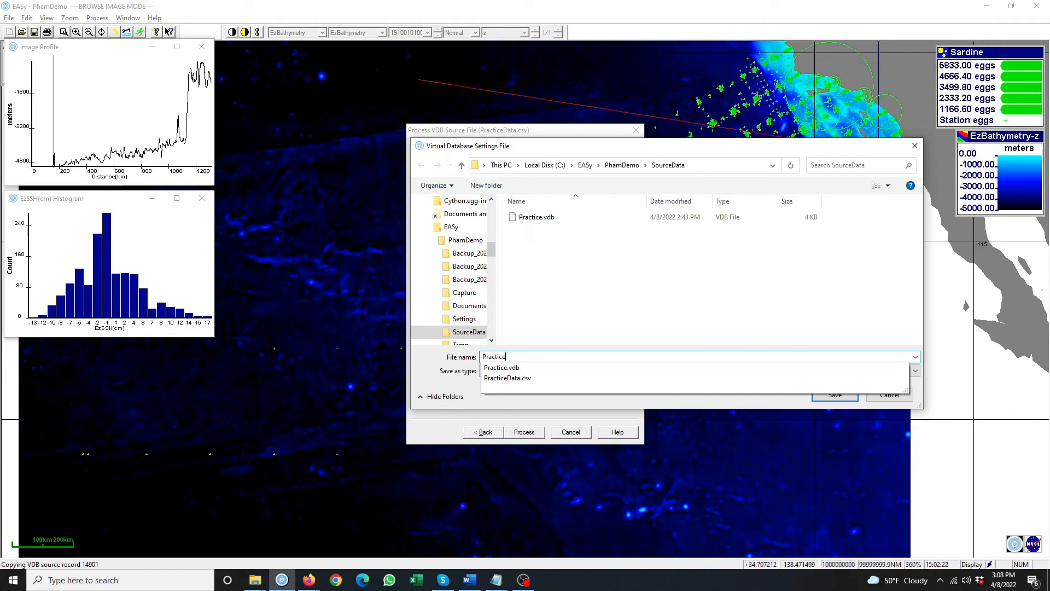
pyautogui.press('Return')
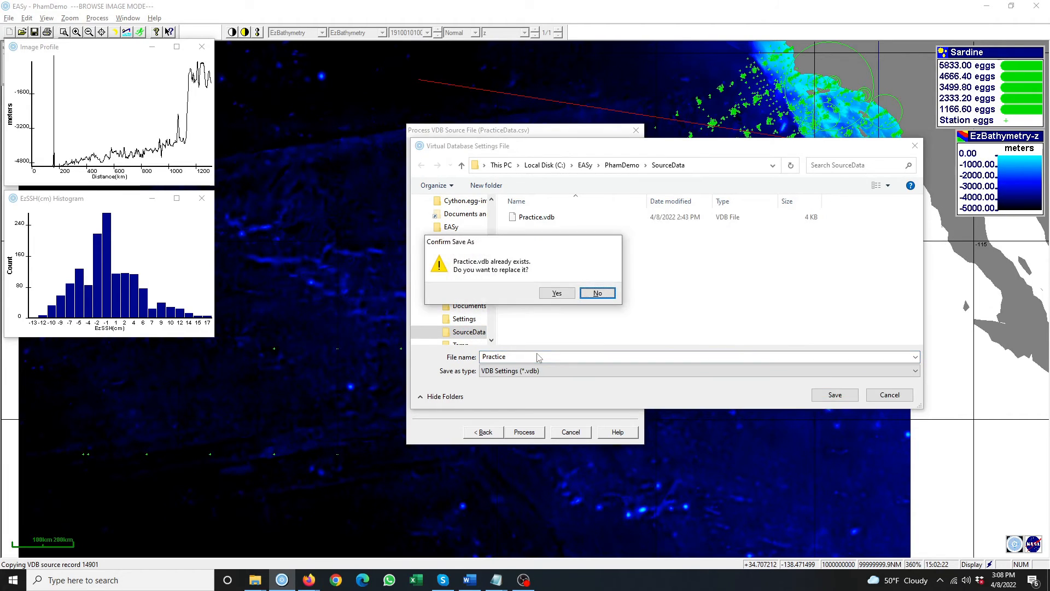
pyautogui.click(562, 297)
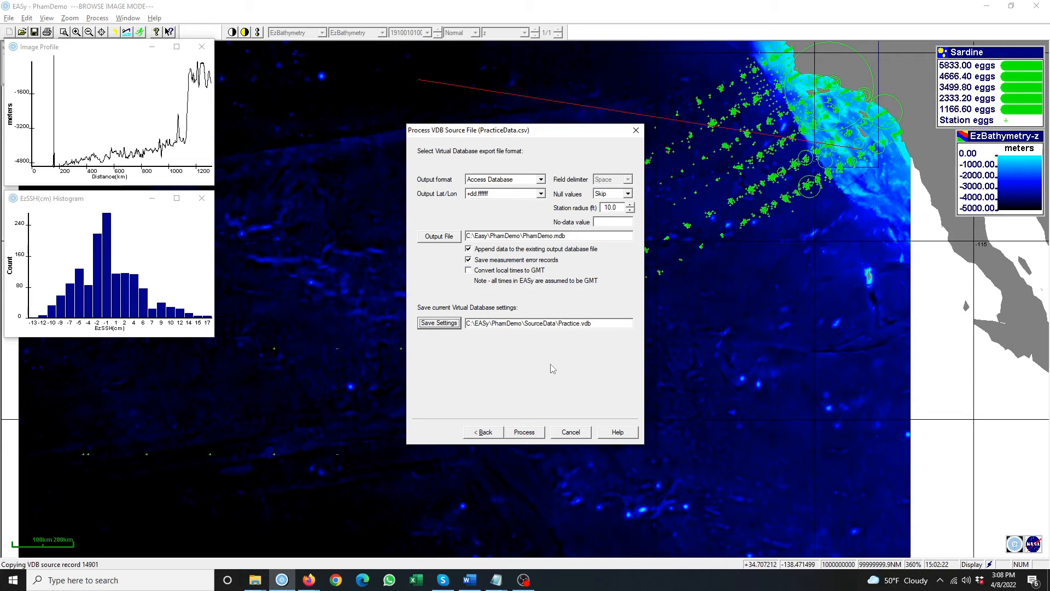
pyautogui.click(525, 432)
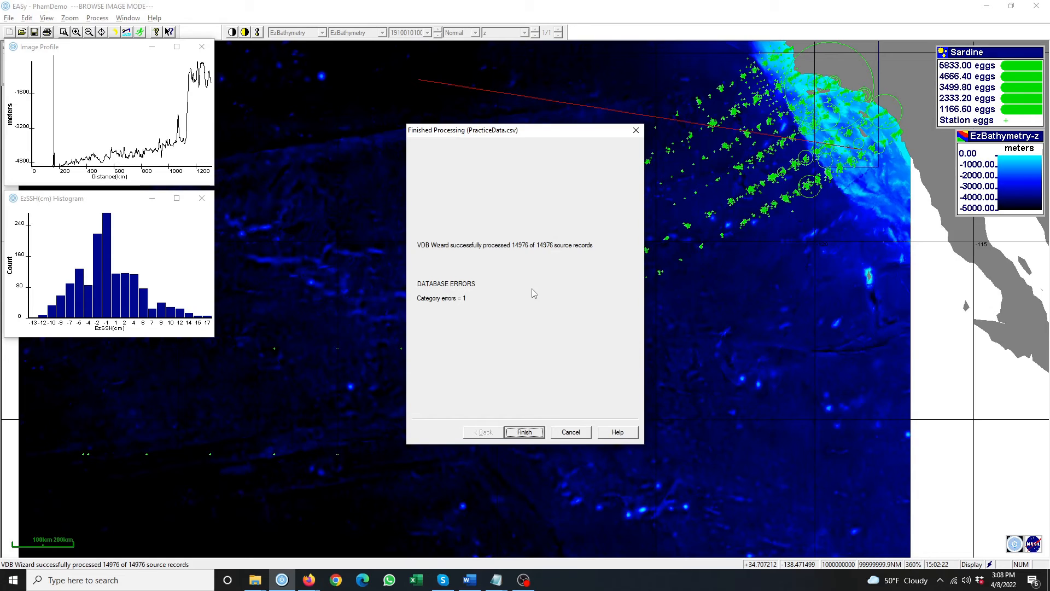
pyautogui.click(525, 432)
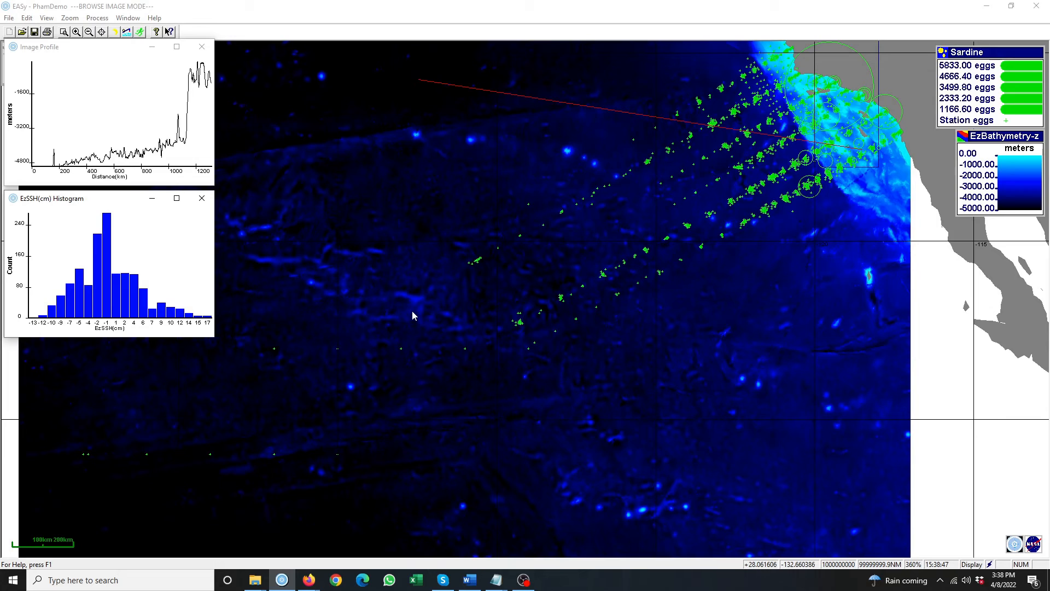
# - Swap the map's Sardine blobs for Squid catch per set blobs in Data Graphics
pyautogui.click(48, 18)
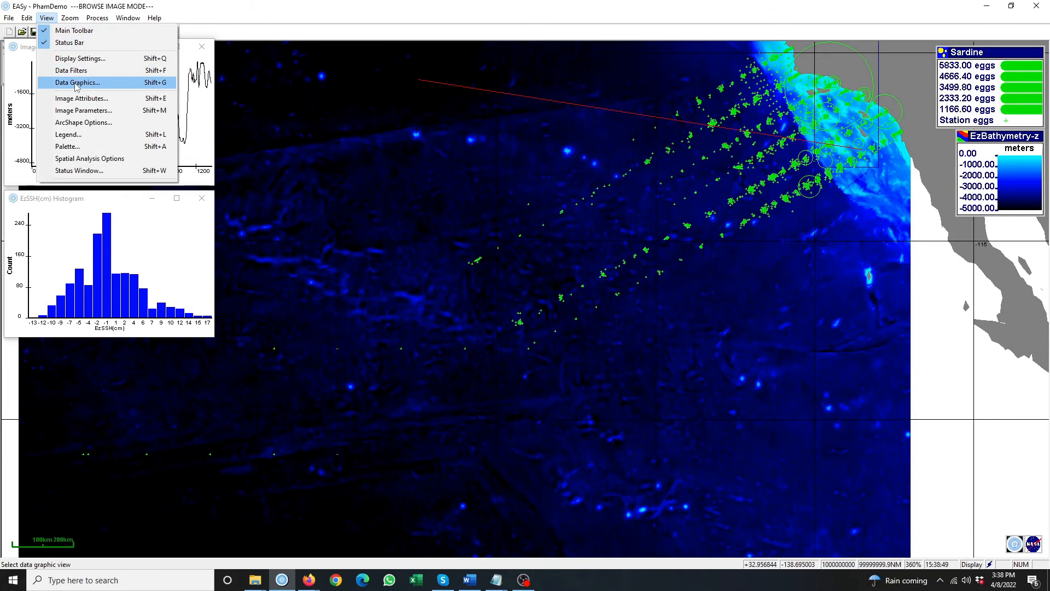
pyautogui.click(80, 82)
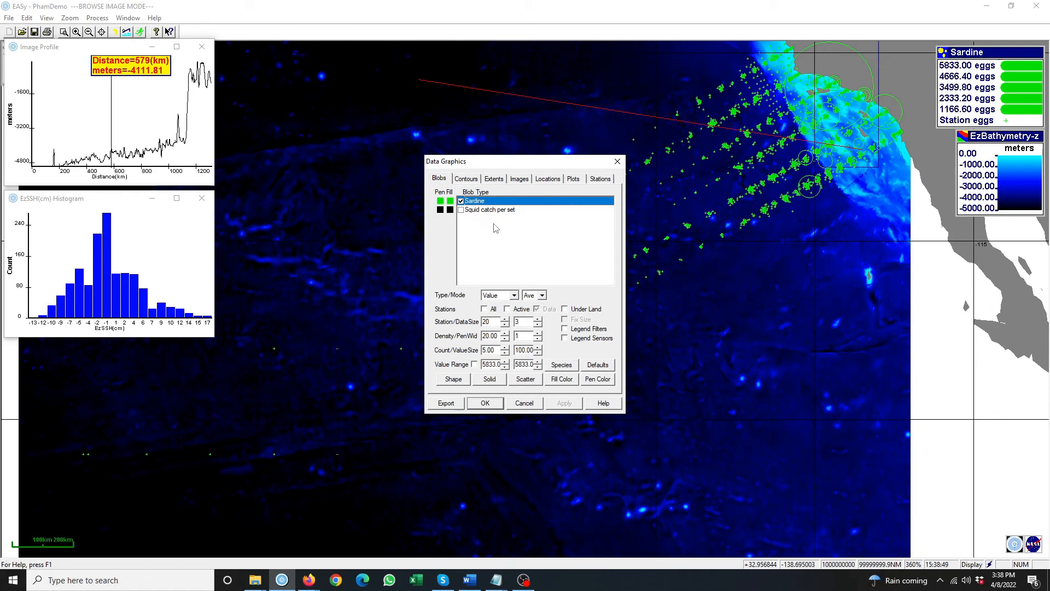
pyautogui.click(461, 201)
pyautogui.click(461, 210)
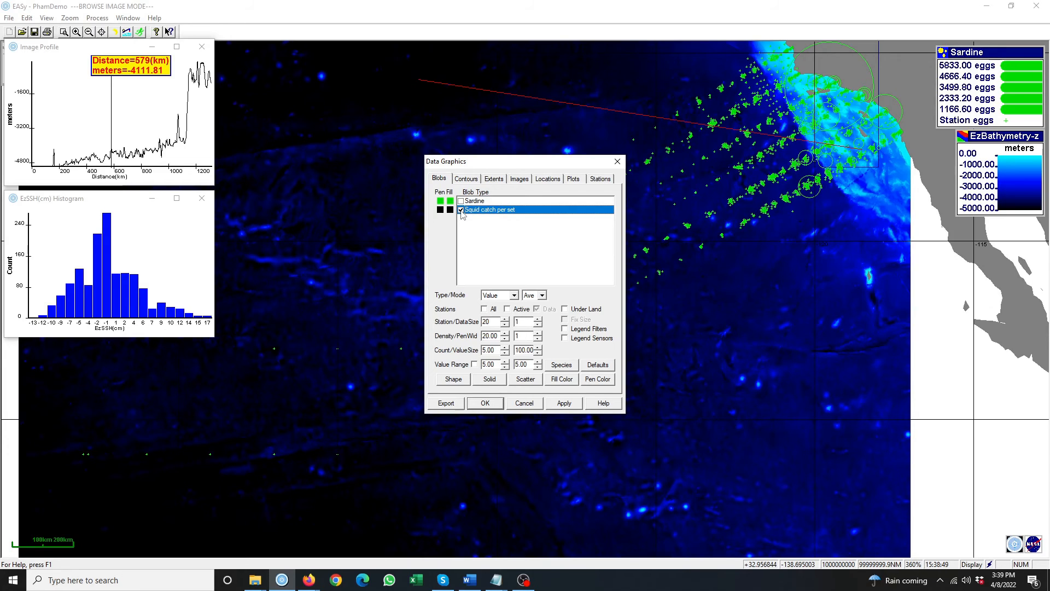
pyautogui.click(563, 402)
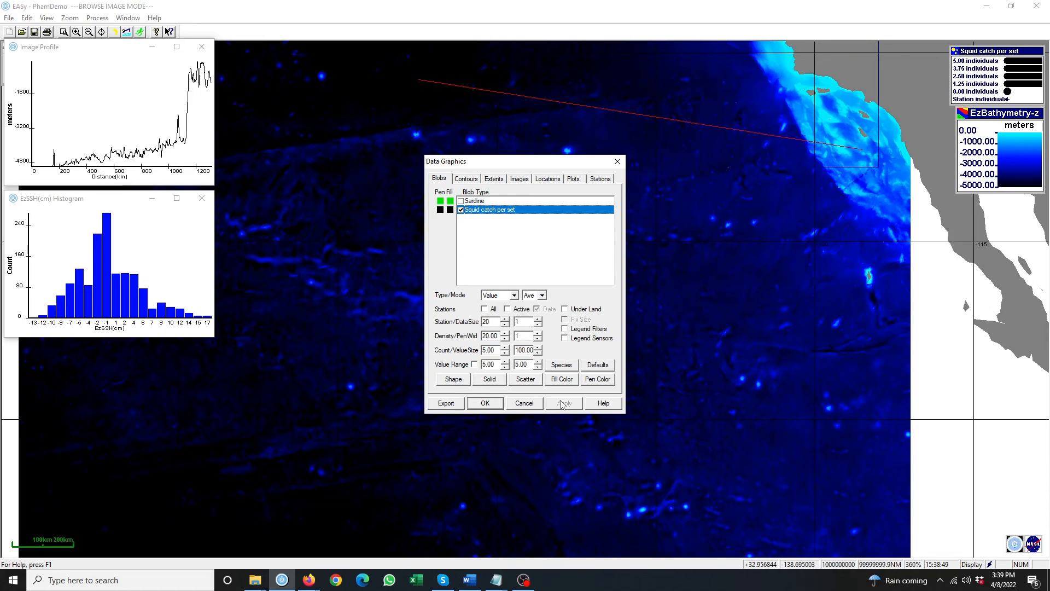
pyautogui.click(483, 406)
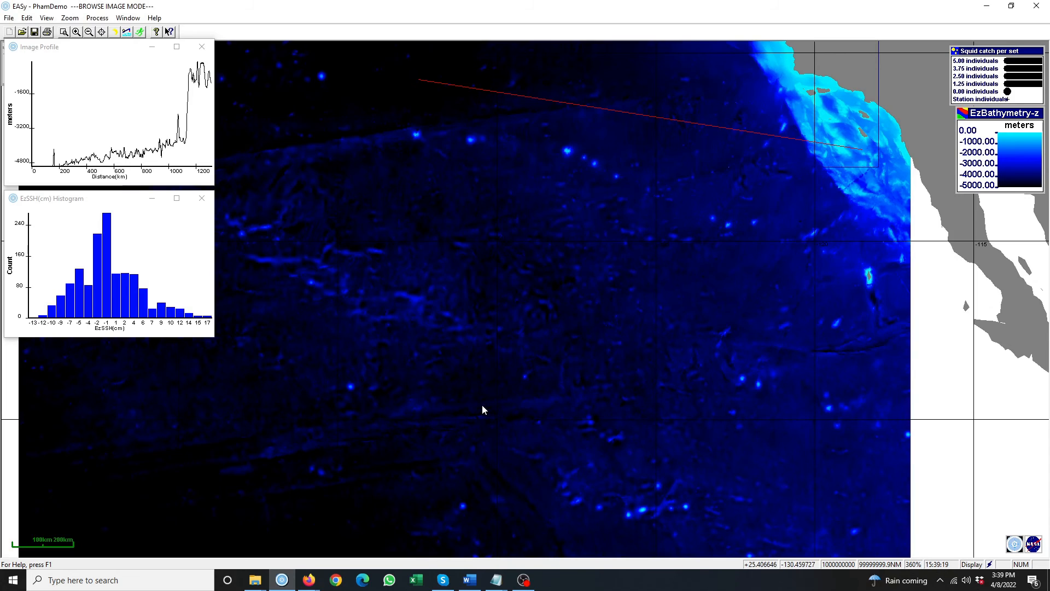
pyautogui.click(49, 19)
pyautogui.click(84, 71)
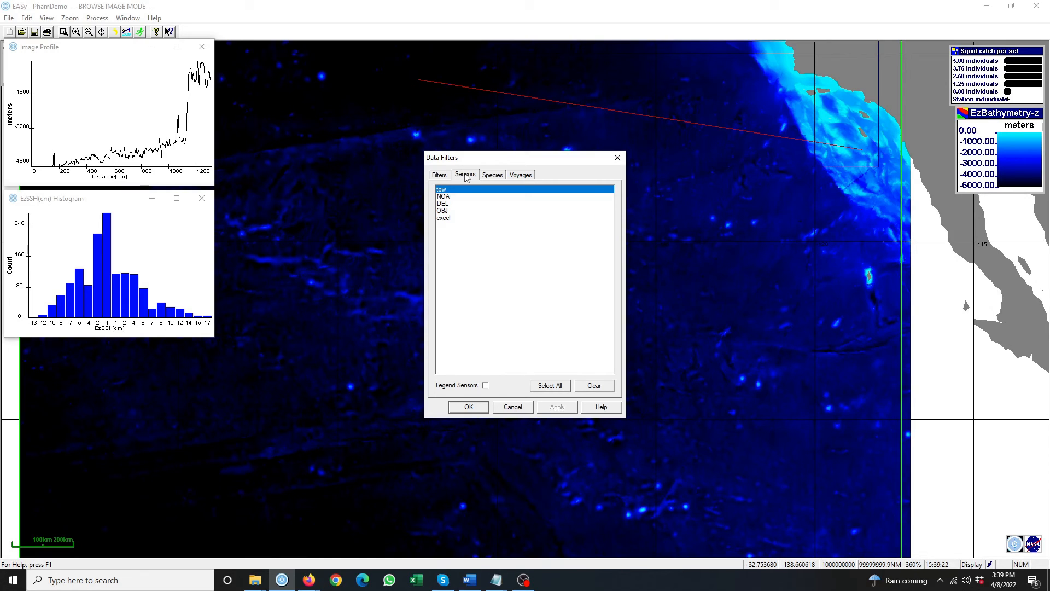
# - Filter the map to include all sensors, including excel, and the Random voyage
pyautogui.click(446, 219)
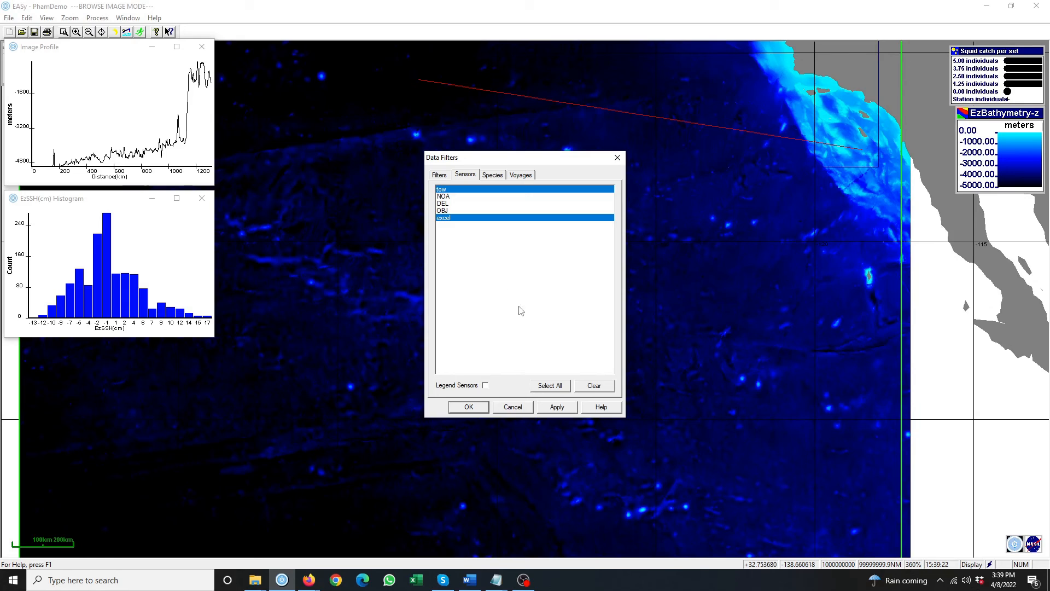
pyautogui.click(558, 385)
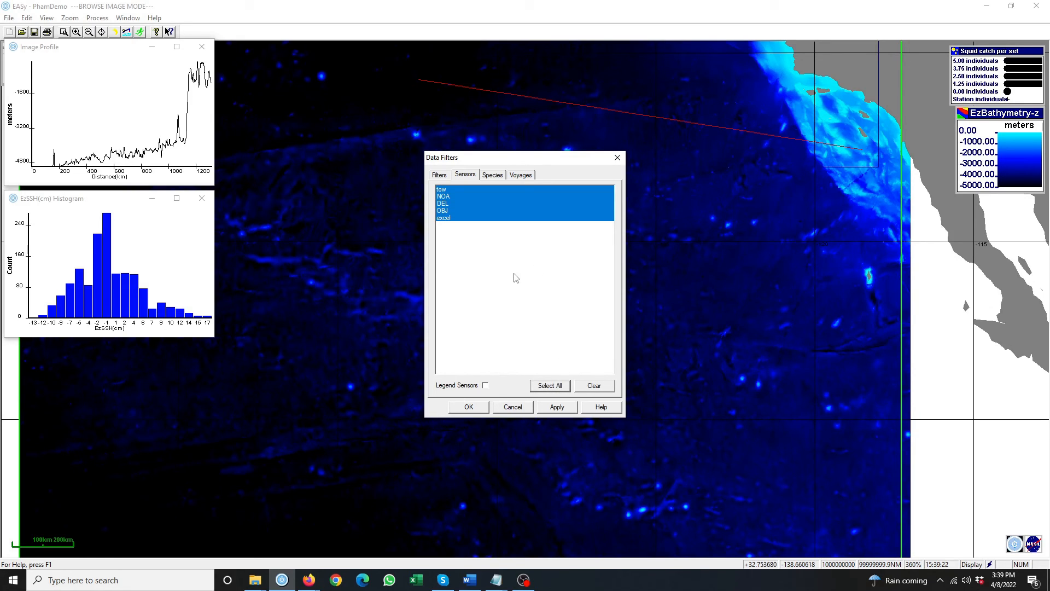
pyautogui.click(522, 176)
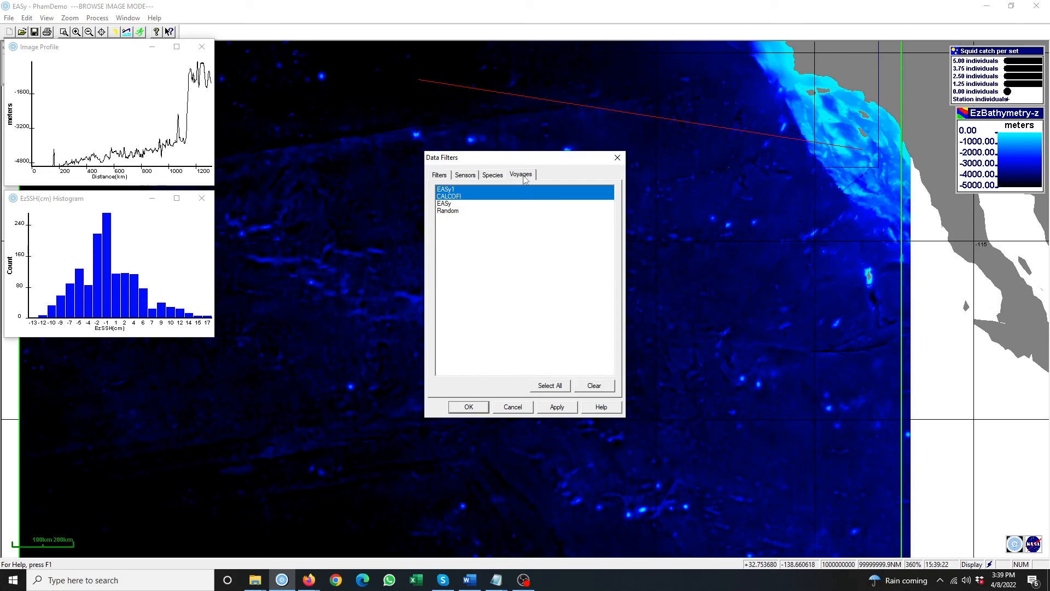
pyautogui.click(456, 212)
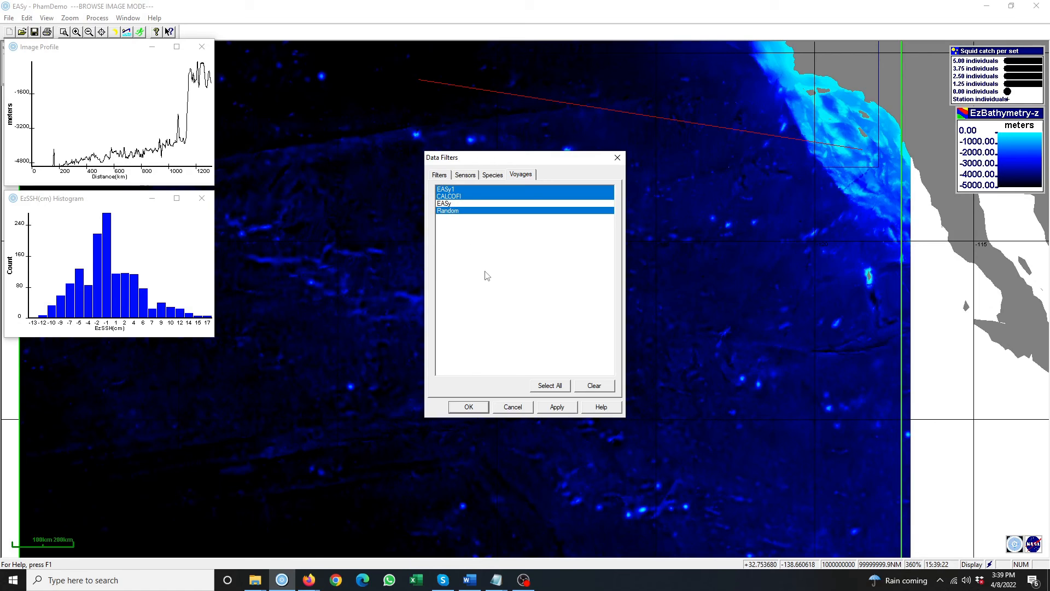
pyautogui.click(563, 407)
pyautogui.click(469, 407)
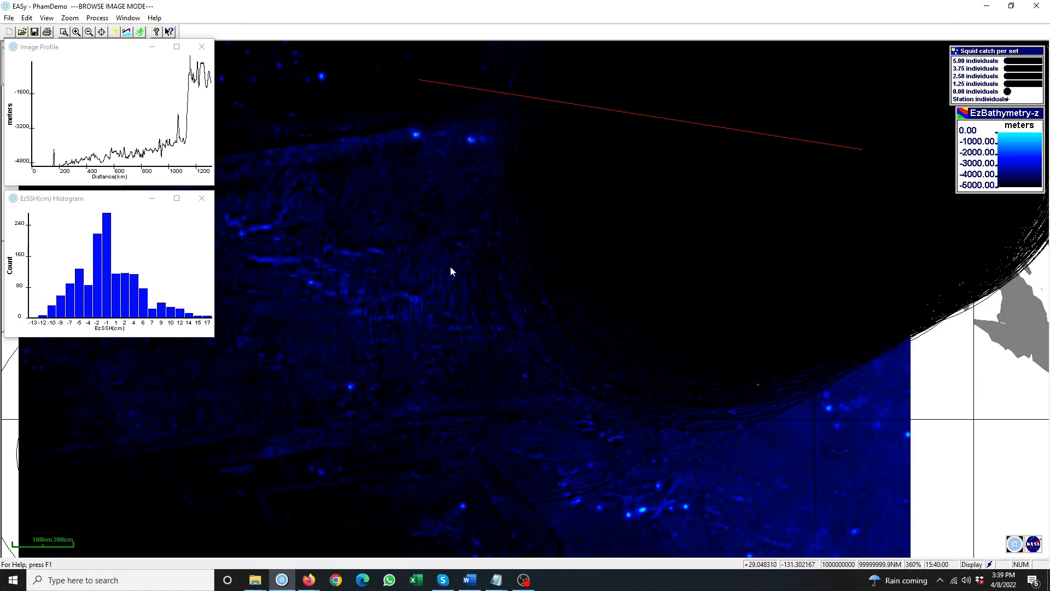
pyautogui.click(39, 21)
# - Give the Squid catch per set blobs a value size of 1 with red outline and fill
pyautogui.click(88, 82)
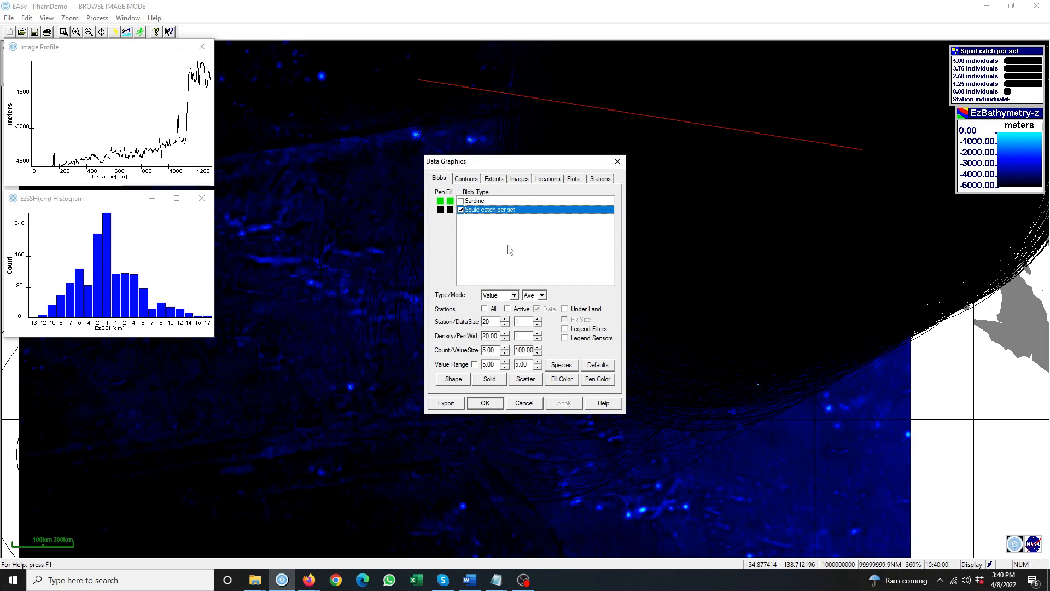
pyautogui.doubleClick(522, 351)
pyautogui.write('1')
pyautogui.click(441, 210)
pyautogui.click(540, 298)
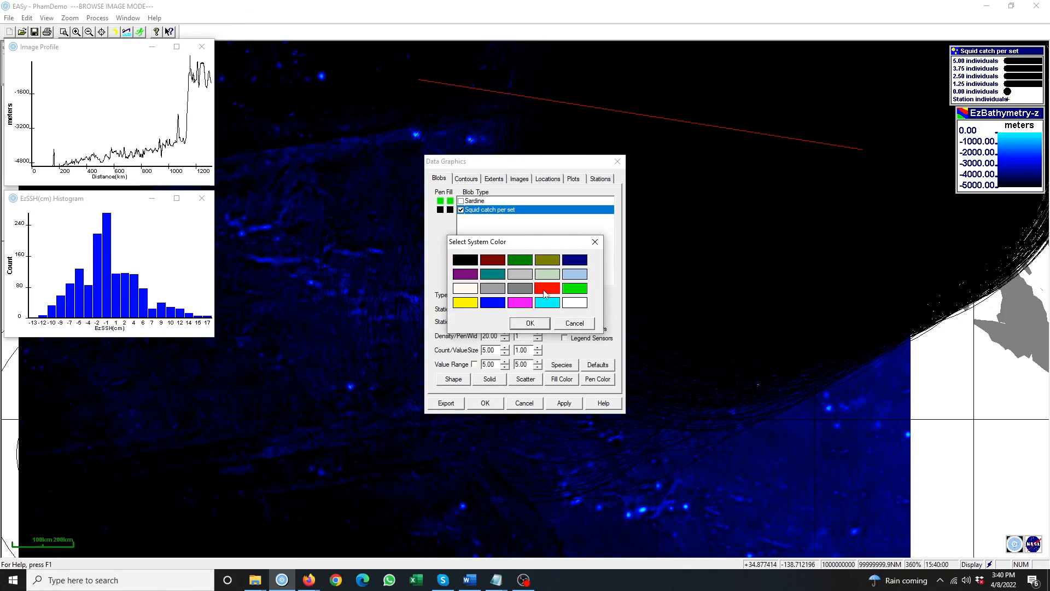
pyautogui.click(537, 328)
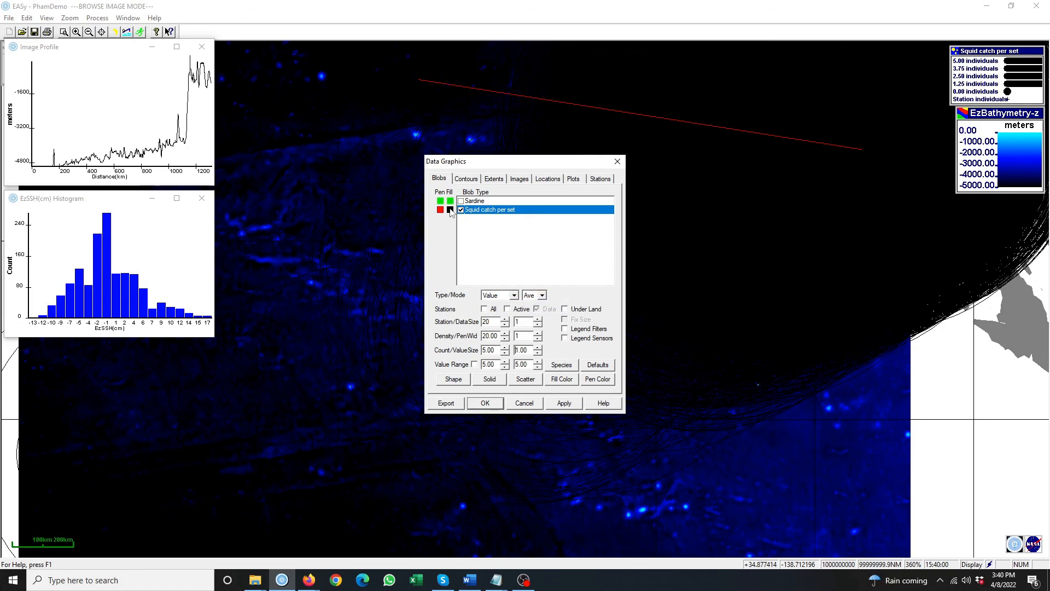
pyautogui.click(450, 210)
pyautogui.click(547, 289)
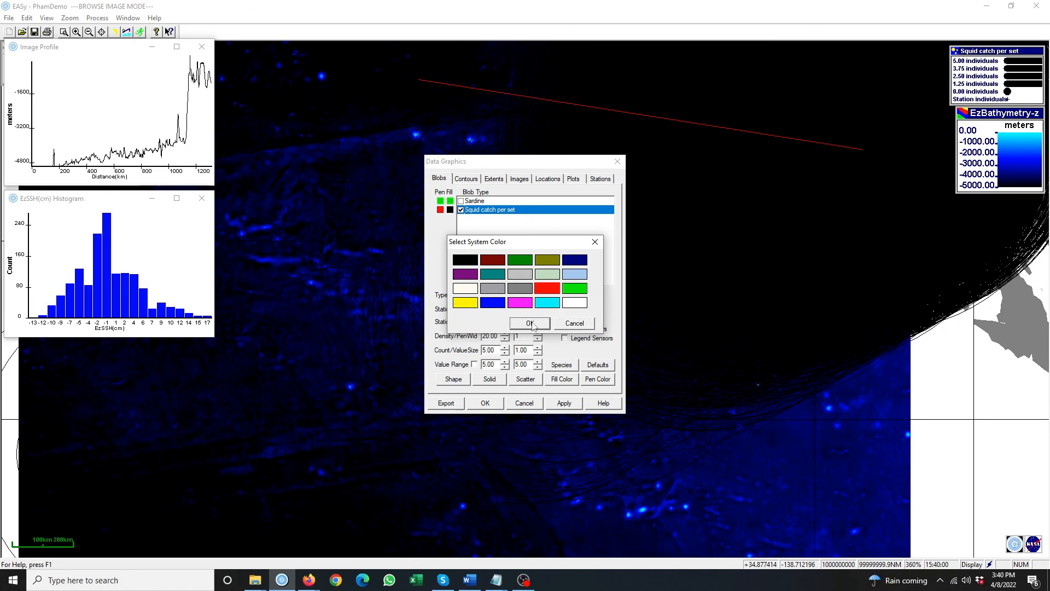
pyautogui.click(535, 325)
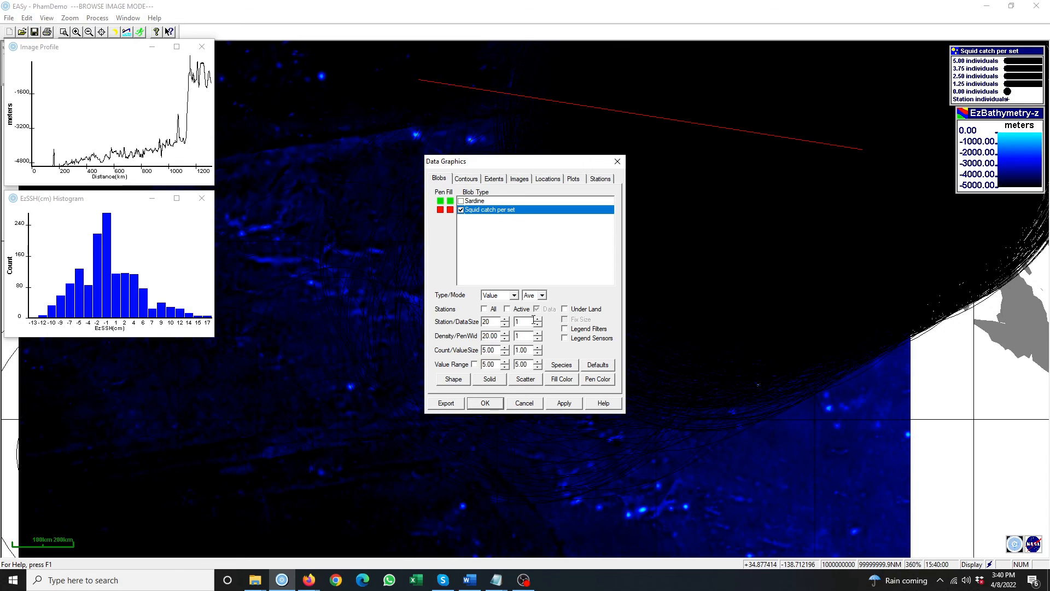
pyautogui.click(563, 403)
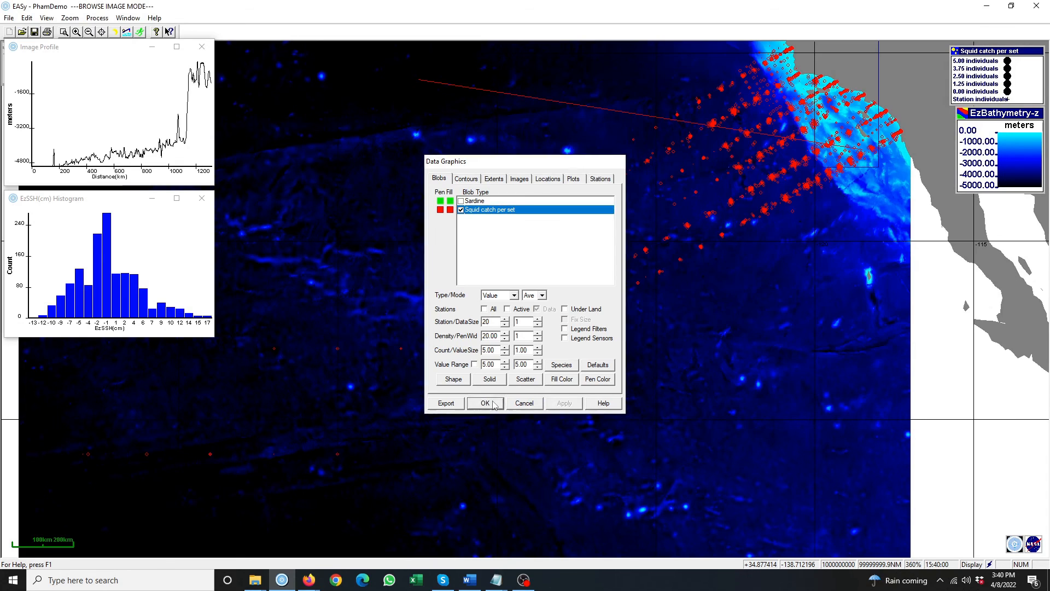
pyautogui.click(485, 403)
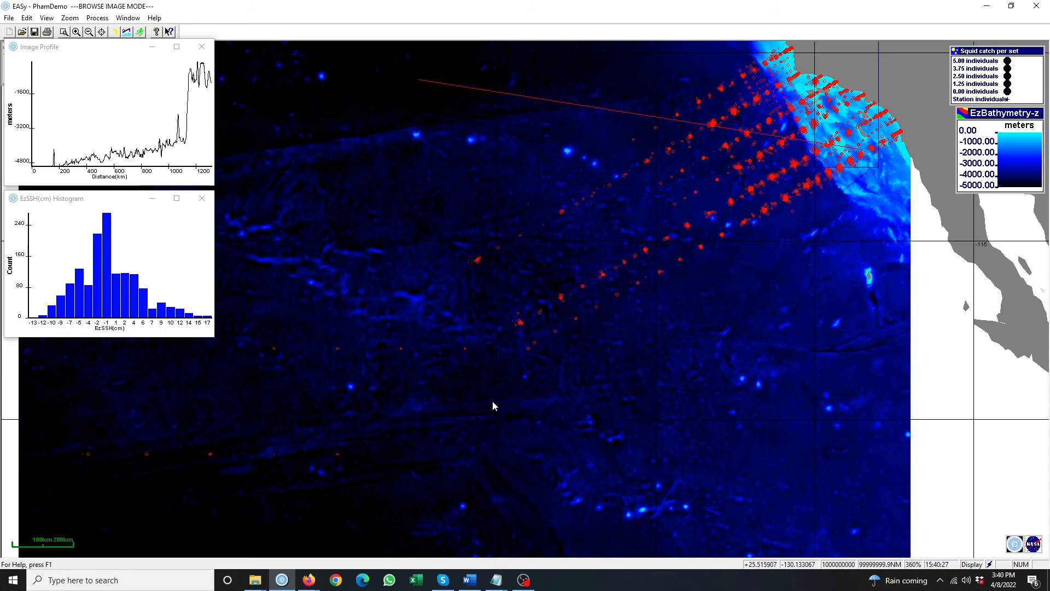